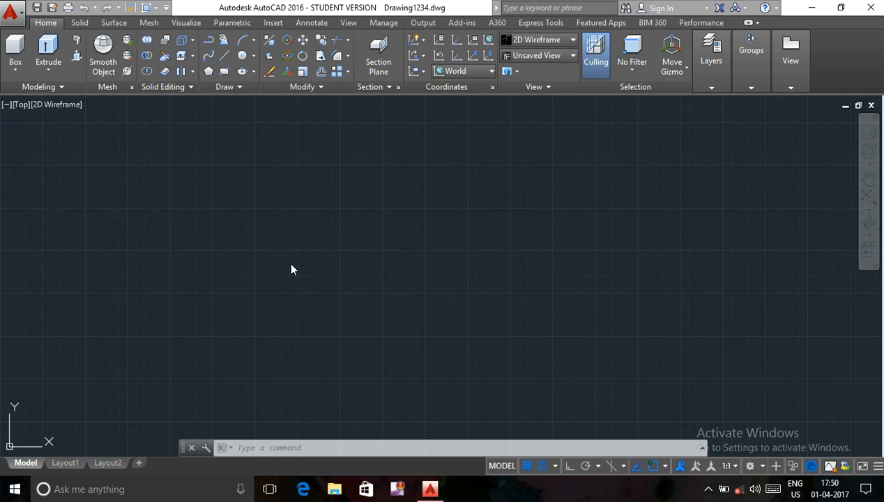
pyautogui.click(214, 352)
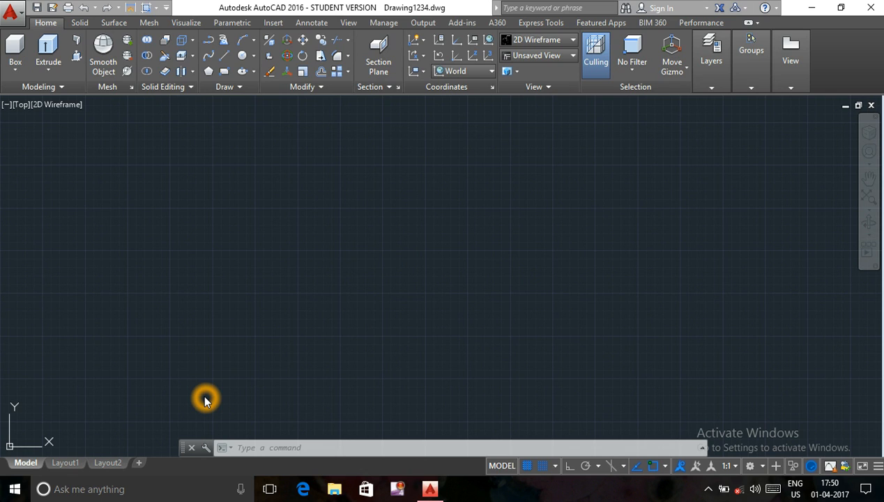
pyautogui.click(30, 438)
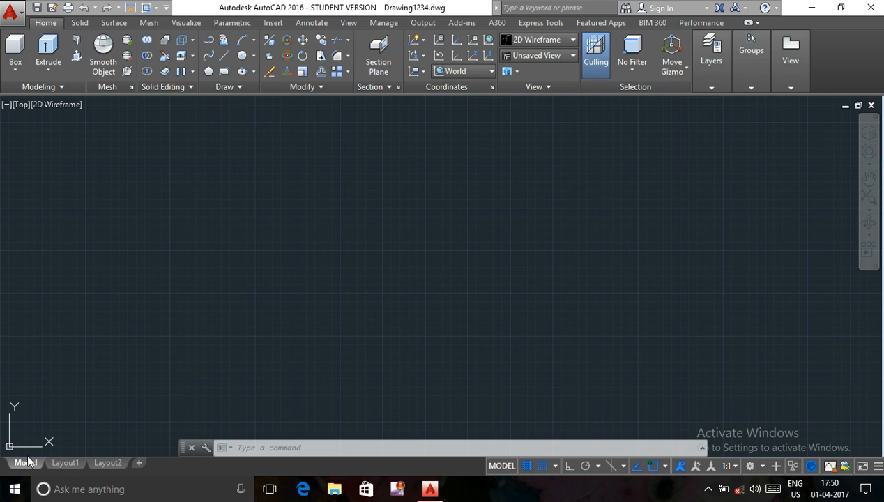
pyautogui.click(28, 463)
# Step: Split the model space into two vertical viewports using the VPORTS command with the Two: Vertical configuration
pyautogui.click(312, 447)
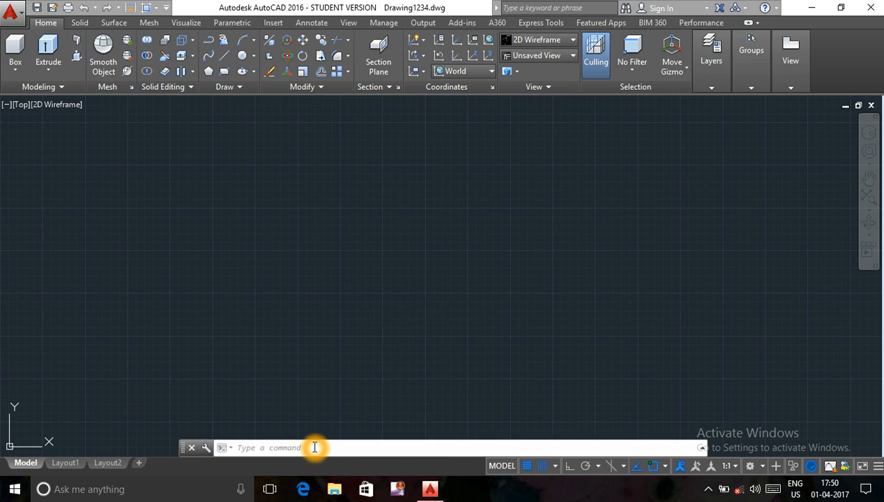
pyautogui.write('v')
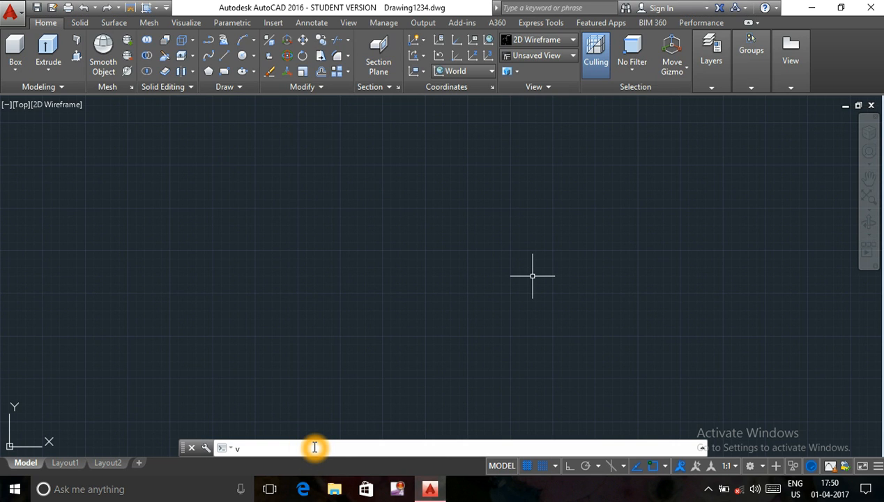
pyautogui.write('po')
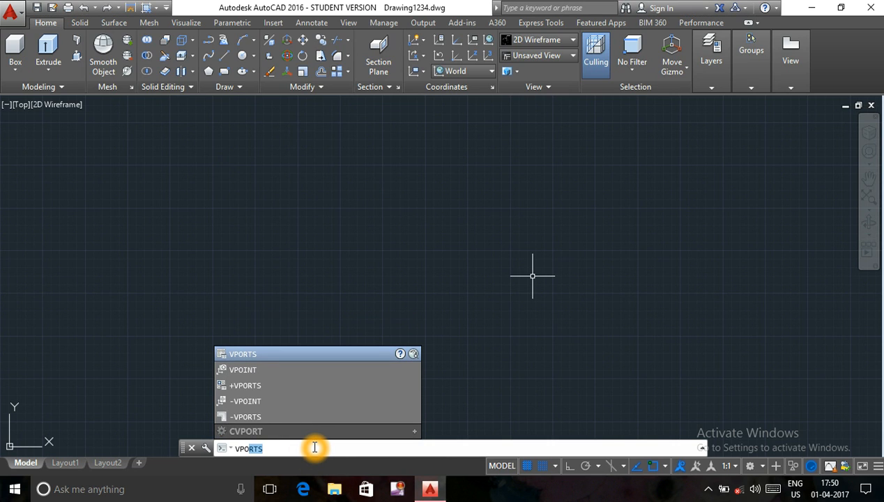
pyautogui.press('Return')
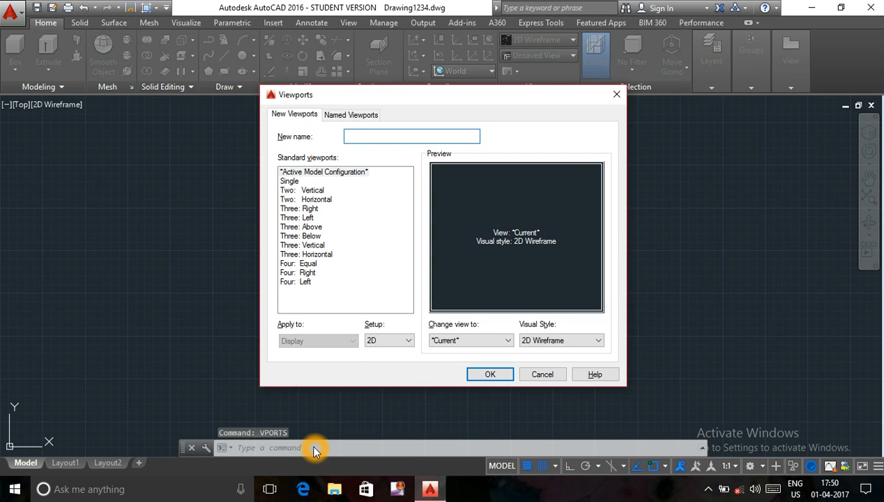
pyautogui.click(305, 189)
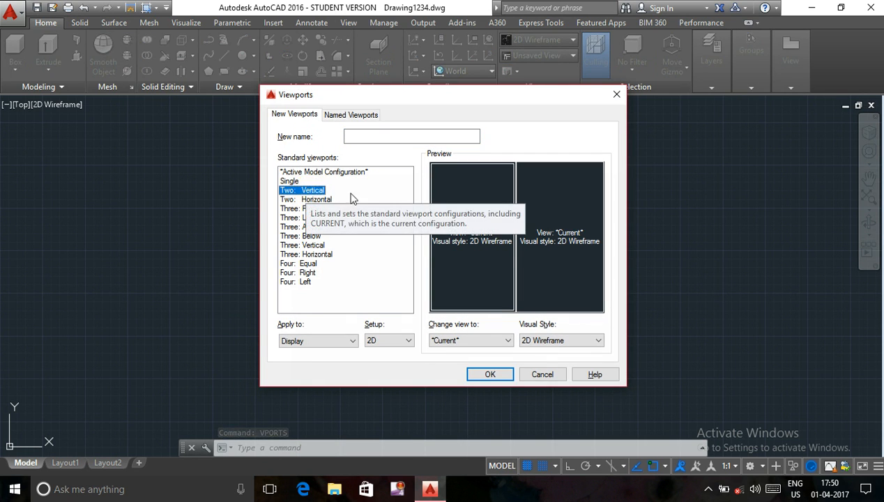
pyautogui.click(473, 178)
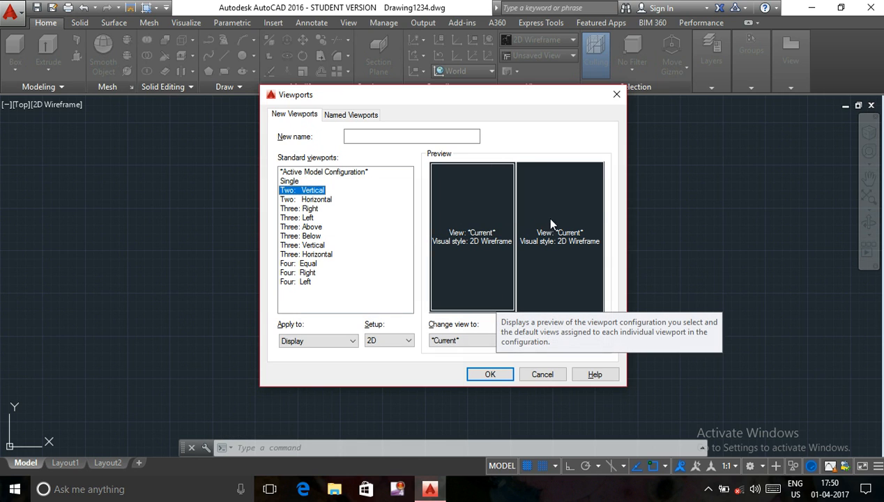
pyautogui.click(554, 186)
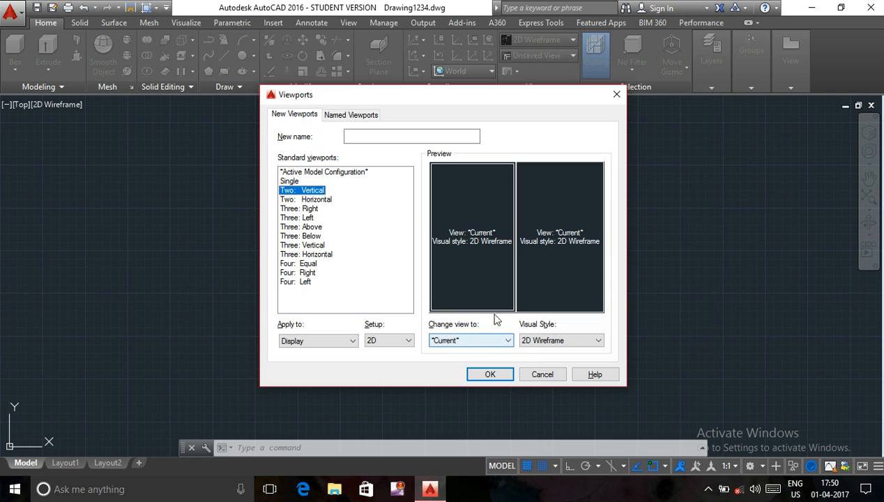
pyautogui.click(491, 181)
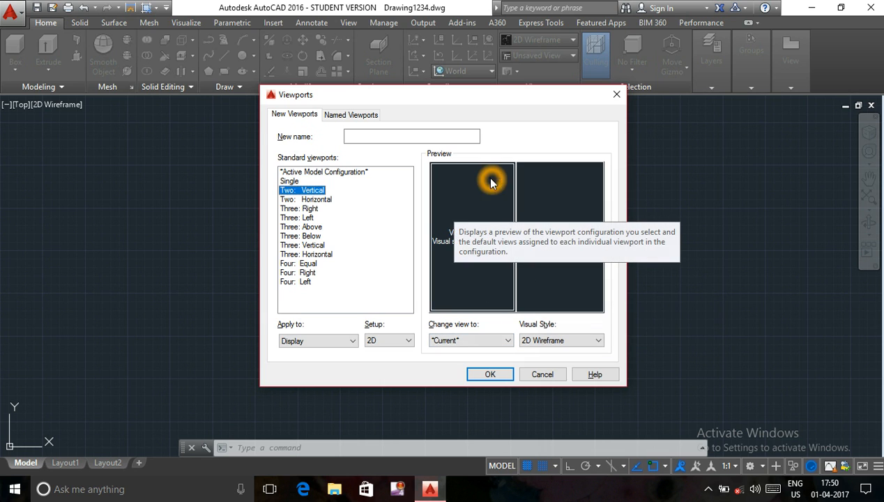
pyautogui.click(369, 231)
pyautogui.click(303, 192)
pyautogui.click(392, 203)
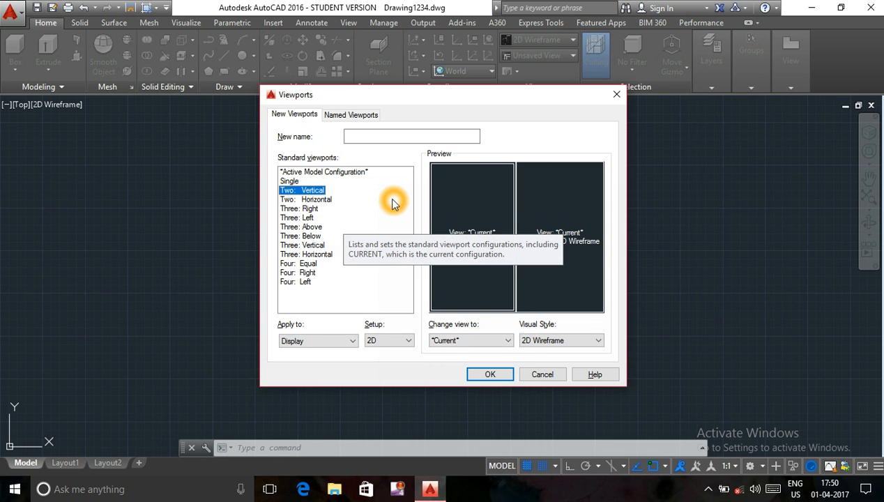
pyautogui.click(490, 374)
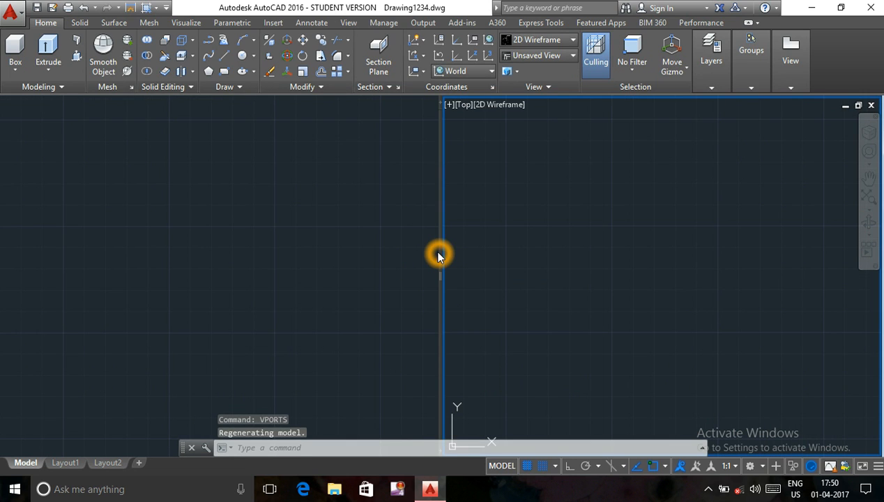
pyautogui.click(444, 263)
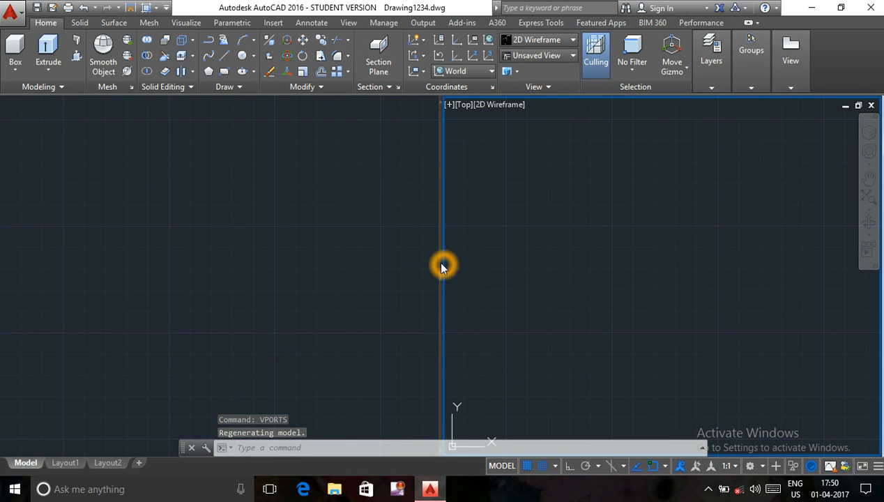
pyautogui.click(445, 262)
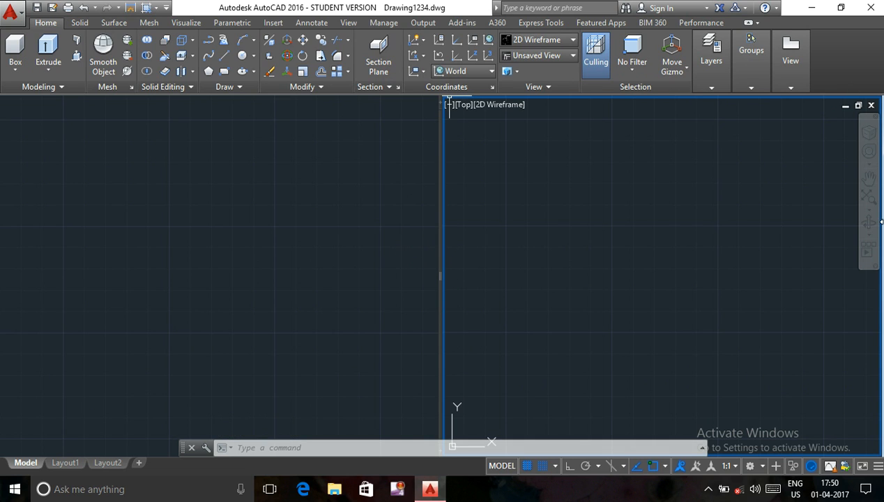
pyautogui.click(454, 422)
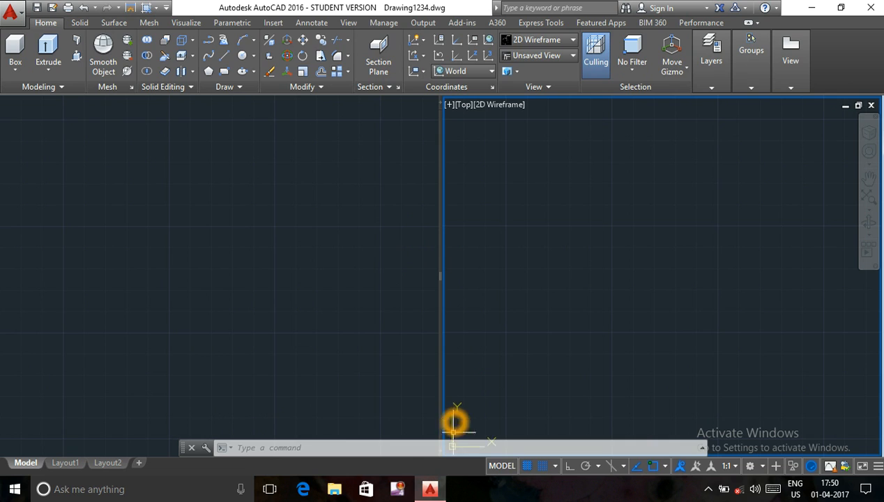
pyautogui.click(517, 132)
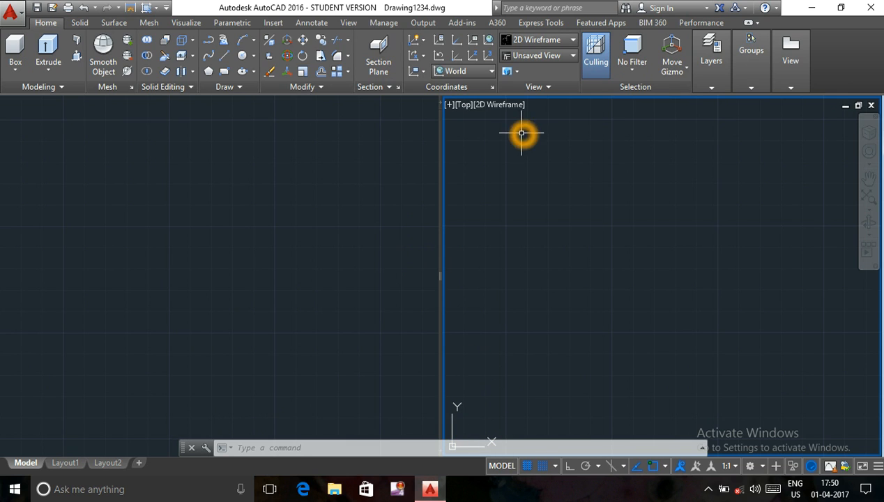
pyautogui.click(479, 140)
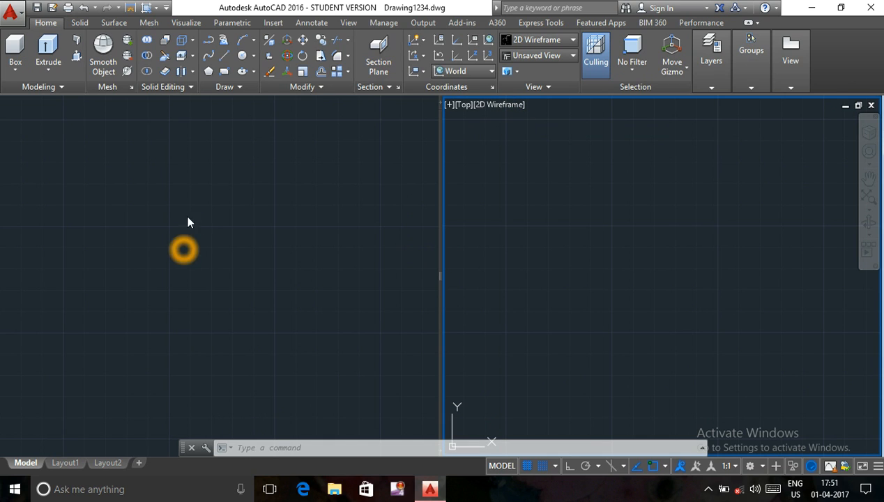
pyautogui.click(235, 264)
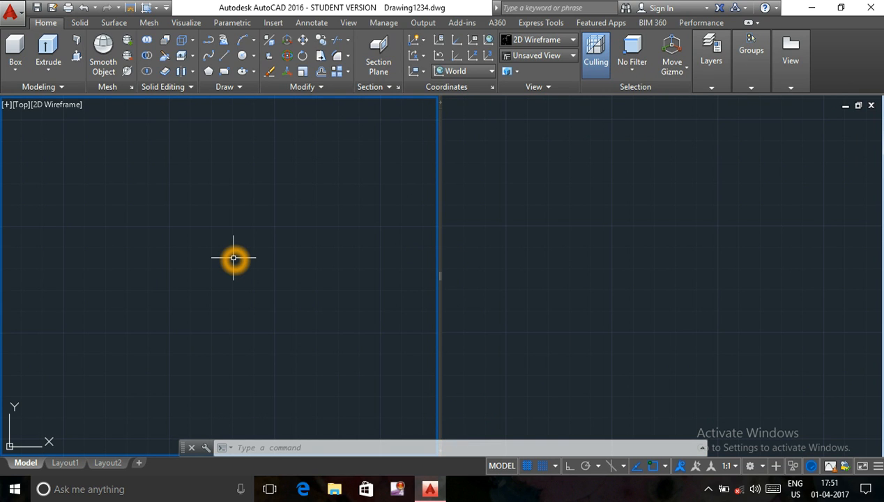
# Step: Set the right-hand viewport to the SE Isometric view
pyautogui.click(582, 197)
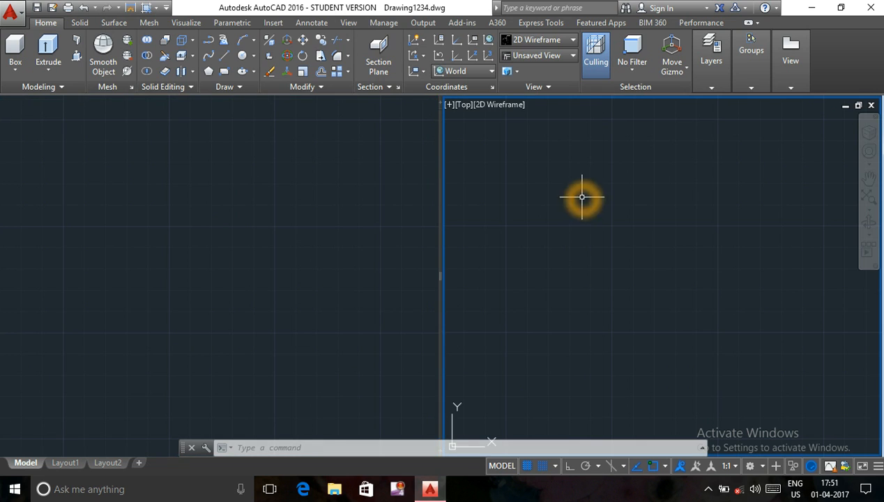
pyautogui.click(462, 105)
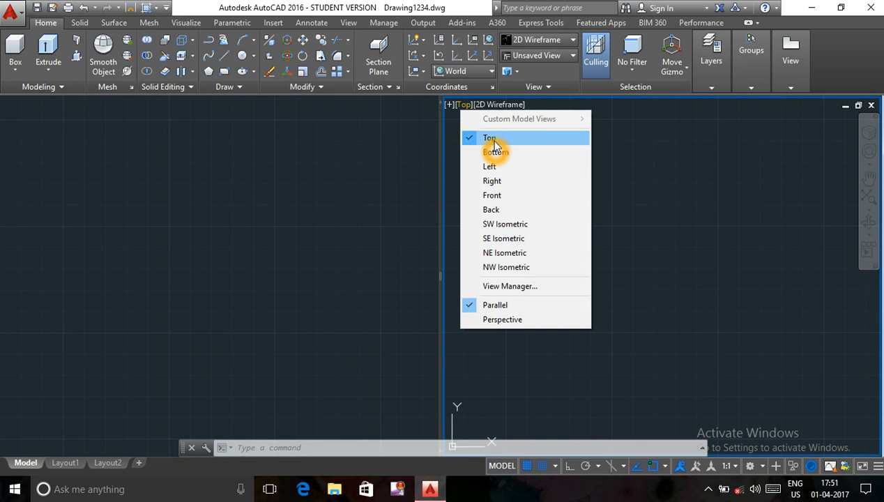
pyautogui.click(497, 239)
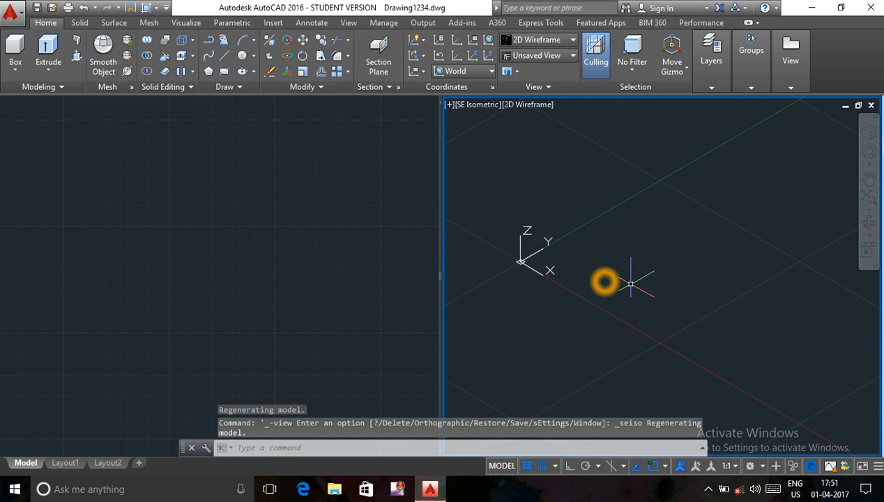
pyautogui.scroll(-4, 631, 284)
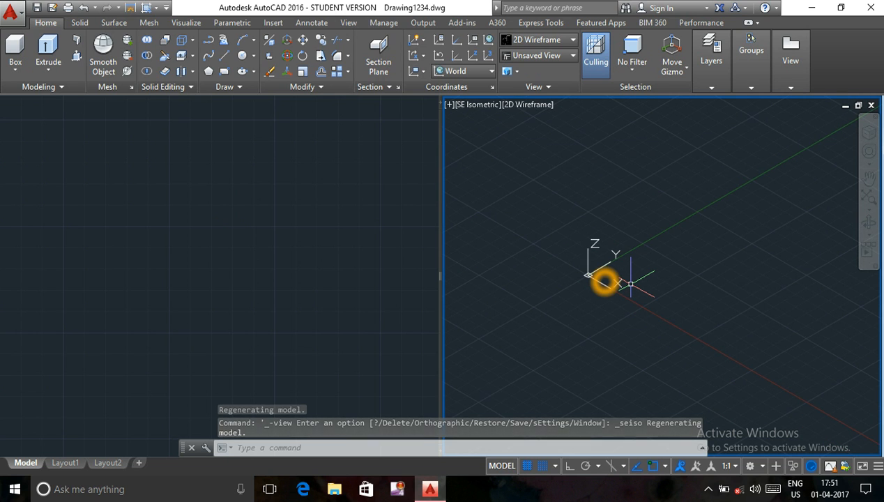
pyautogui.moveTo(630, 284); pyautogui.dragTo(477, 325, button='middle')
# Step: Draw a closed rectangle from four lines, about 270 units high, in the Top-view viewport
pyautogui.click(135, 224)
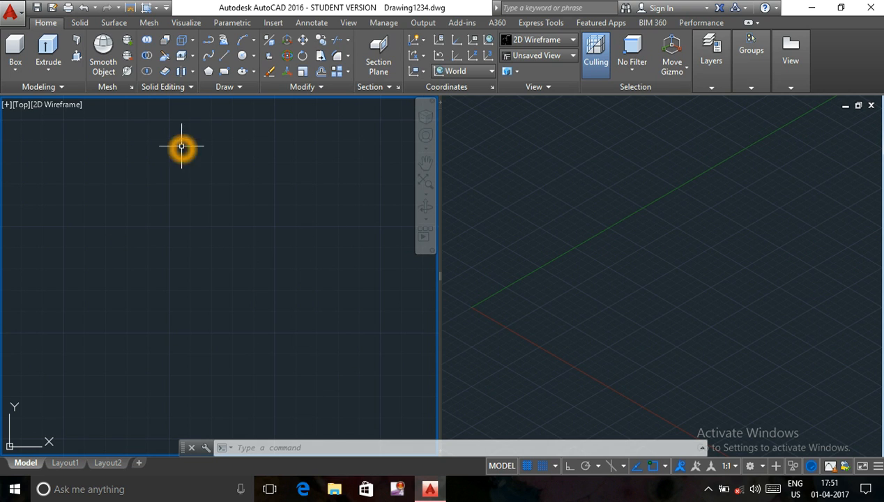
pyautogui.click(223, 56)
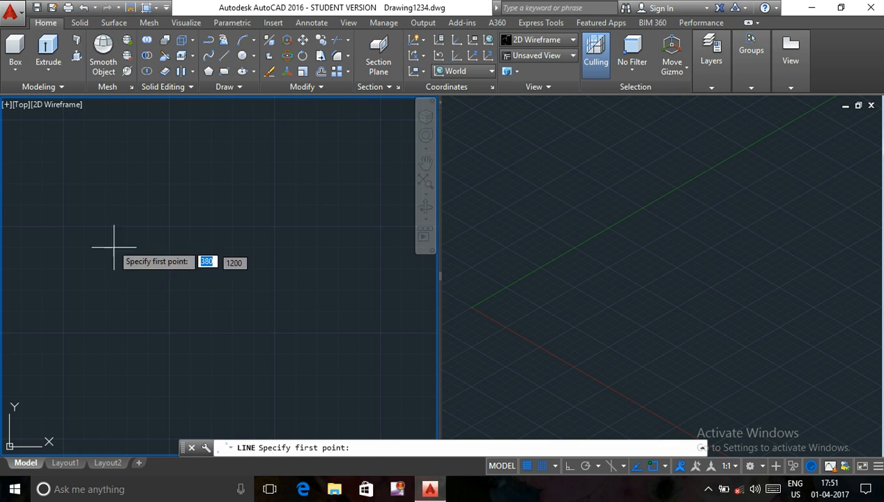
pyautogui.click(65, 221)
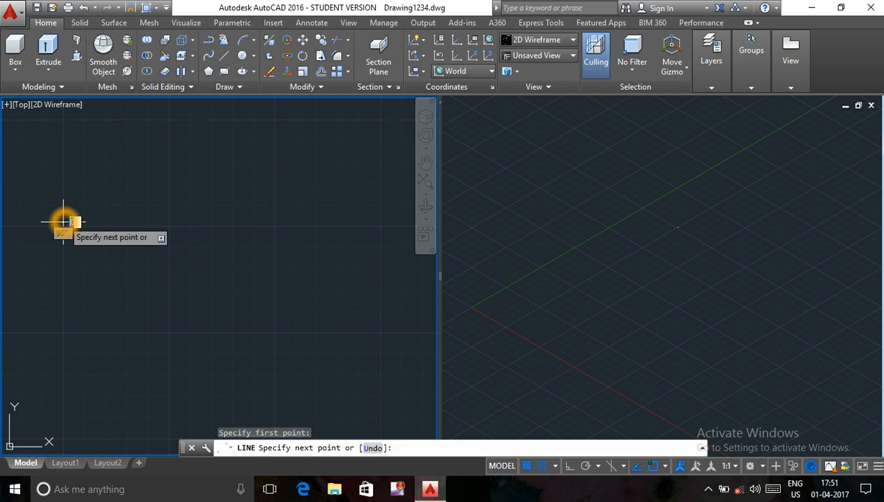
pyautogui.click(63, 337)
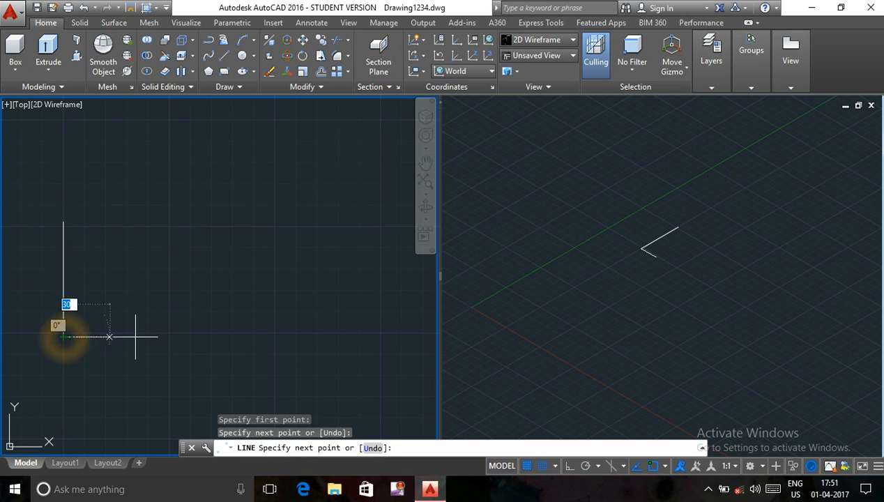
pyautogui.click(169, 337)
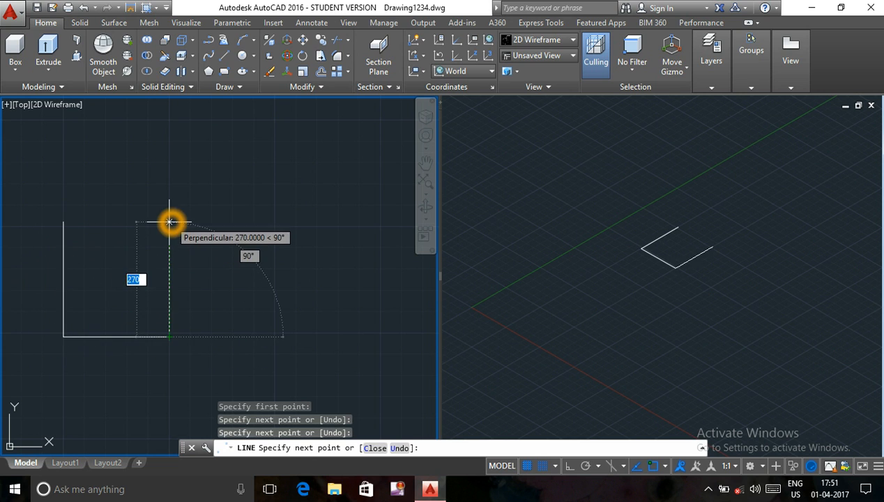
pyautogui.click(169, 222)
pyautogui.click(64, 221)
pyautogui.rightClick(83, 205)
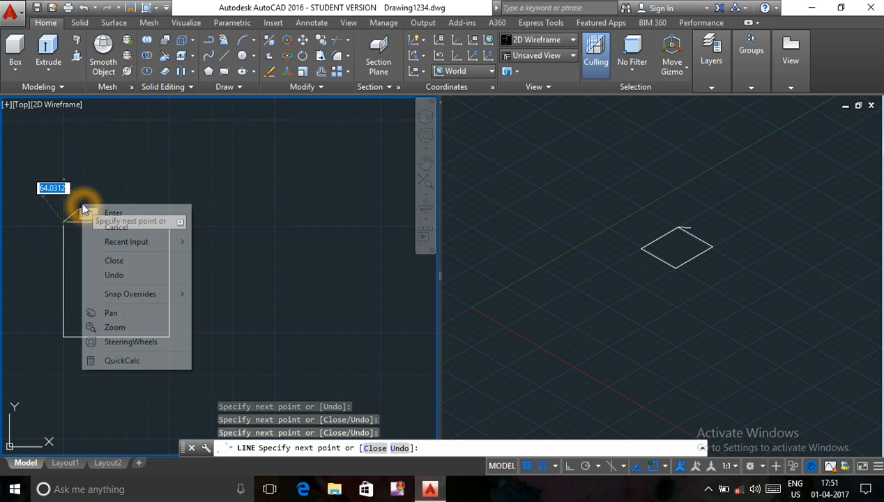
pyautogui.click(112, 212)
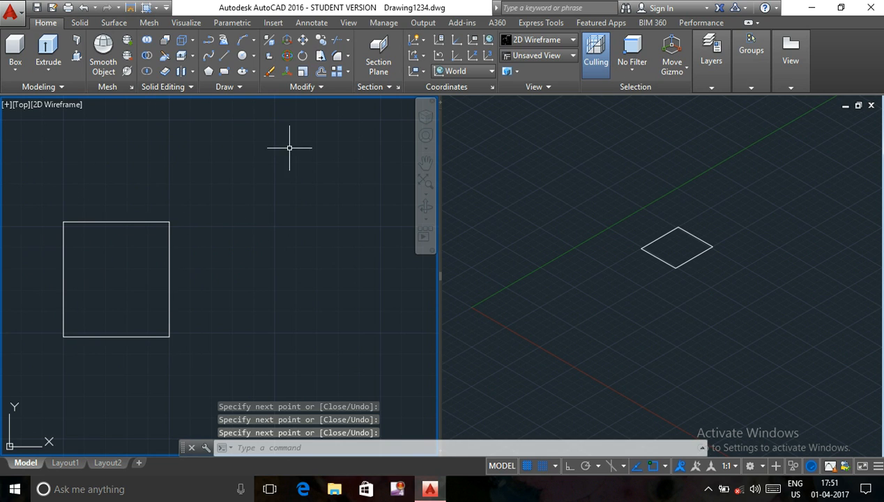
# Step: Copy the whole rectangle horizontally to its right, leaving a gap, using its lower-right corner as base point
pyautogui.click(323, 39)
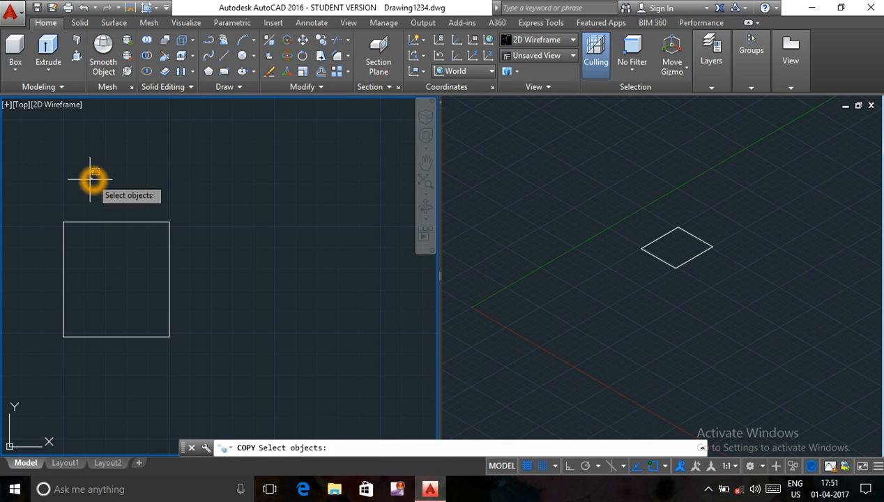
pyautogui.moveTo(91, 180)
pyautogui.mouseDown()
pyautogui.moveTo(70, 309)
pyautogui.moveTo(213, 340)
pyautogui.moveTo(223, 250)
pyautogui.moveTo(209, 237)
pyautogui.mouseUp()
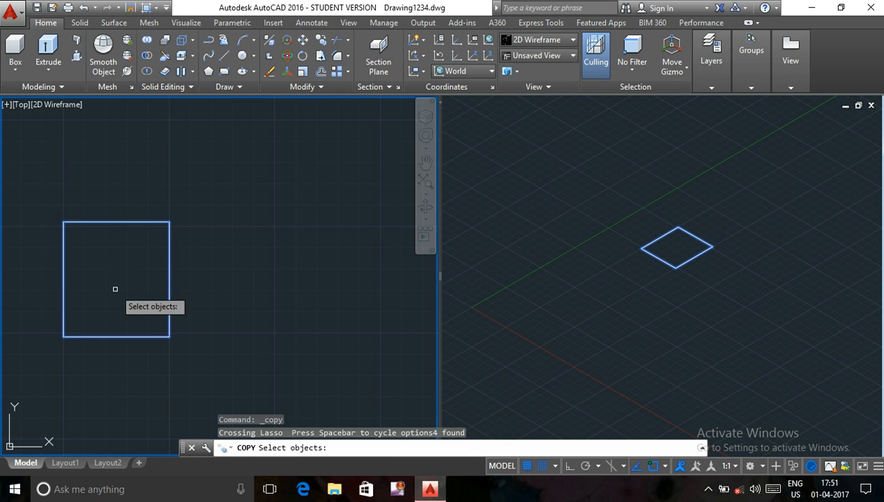
pyautogui.press('Return')
pyautogui.click(169, 337)
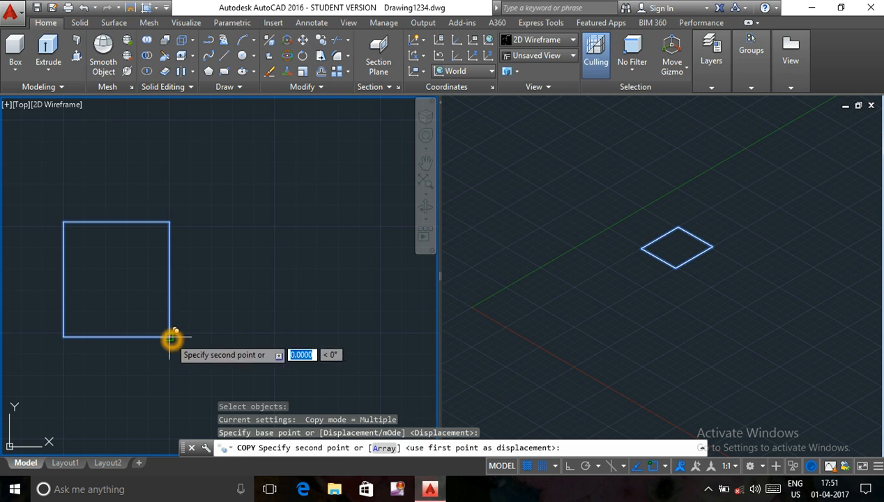
pyautogui.click(321, 337)
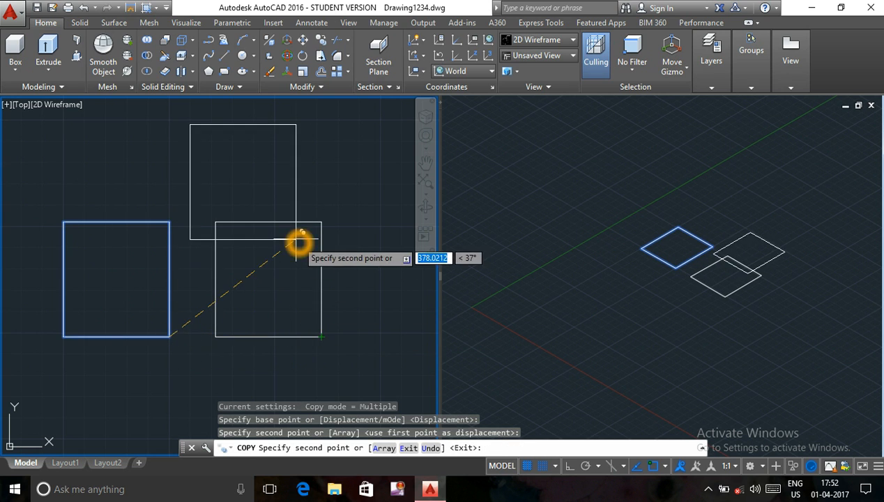
pyautogui.rightClick(319, 249)
pyautogui.click(339, 262)
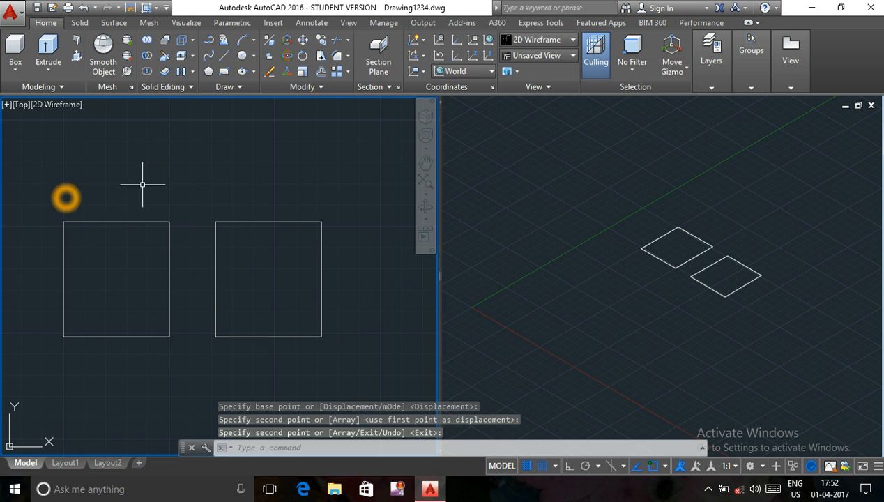
pyautogui.click(660, 245)
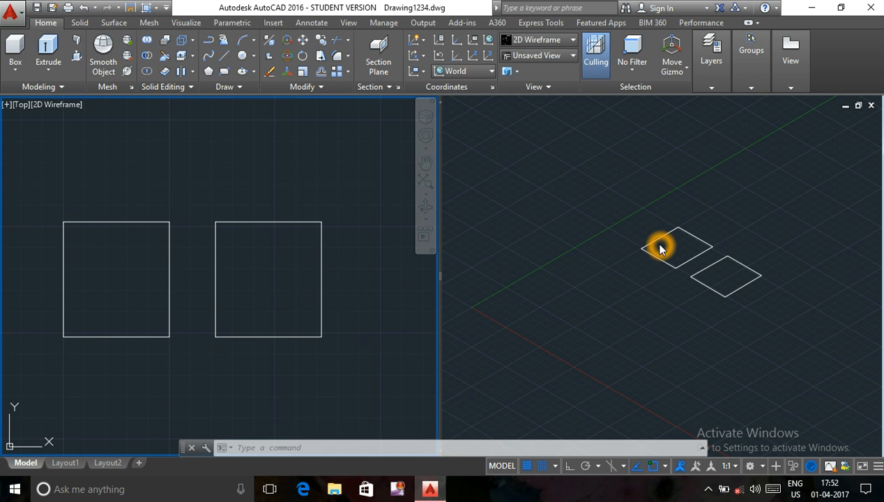
# Step: Set the visual style of the SE Isometric viewport to Conceptual
pyautogui.click(541, 221)
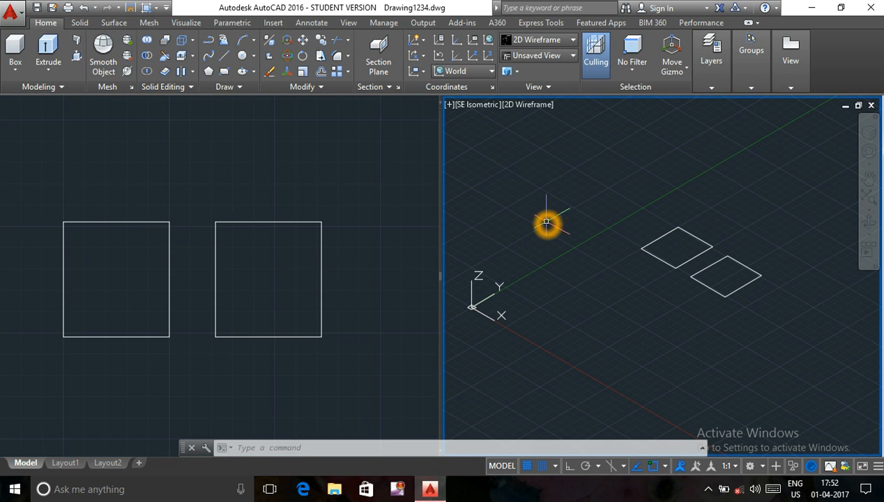
pyautogui.click(543, 181)
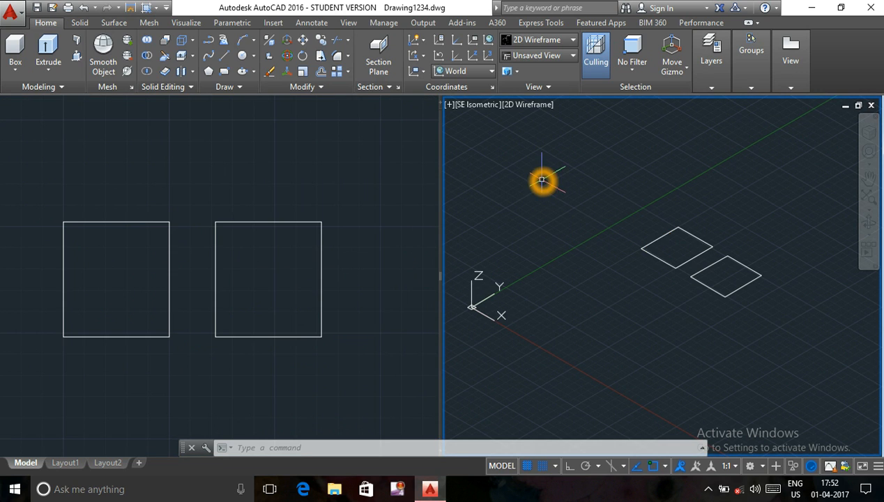
pyautogui.click(533, 106)
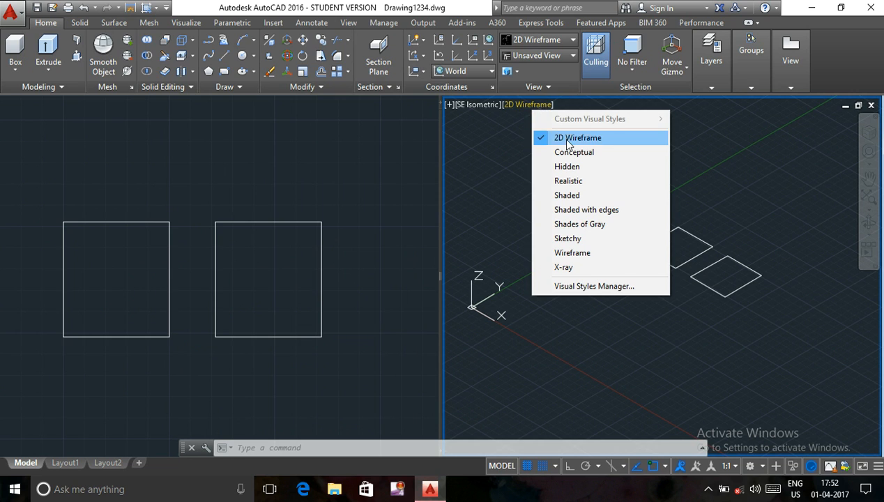
pyautogui.click(604, 175)
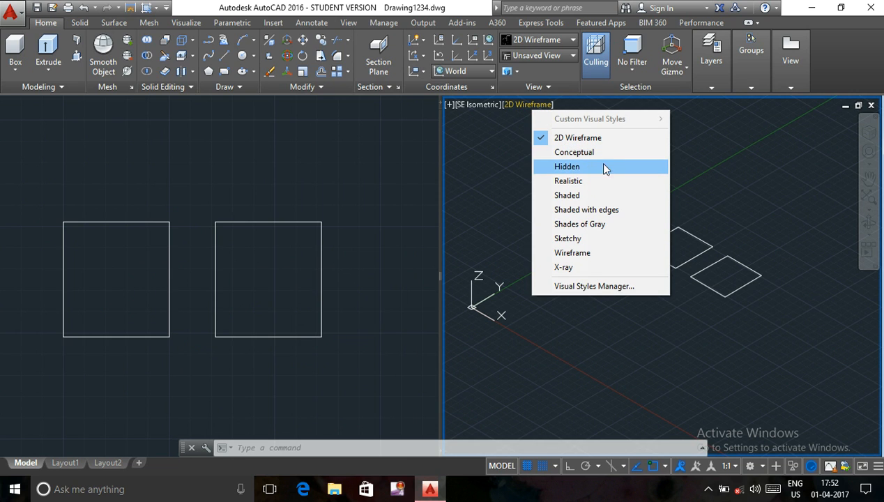
pyautogui.click(608, 152)
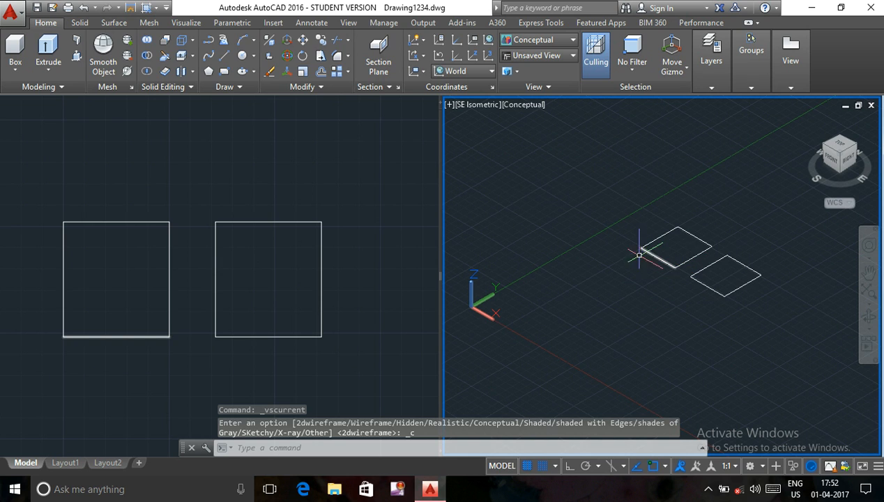
pyautogui.click(681, 209)
# Step: Join the four lines of the right-hand rectangle in the Top view into a single polyline using the JOIN command
pyautogui.click(139, 191)
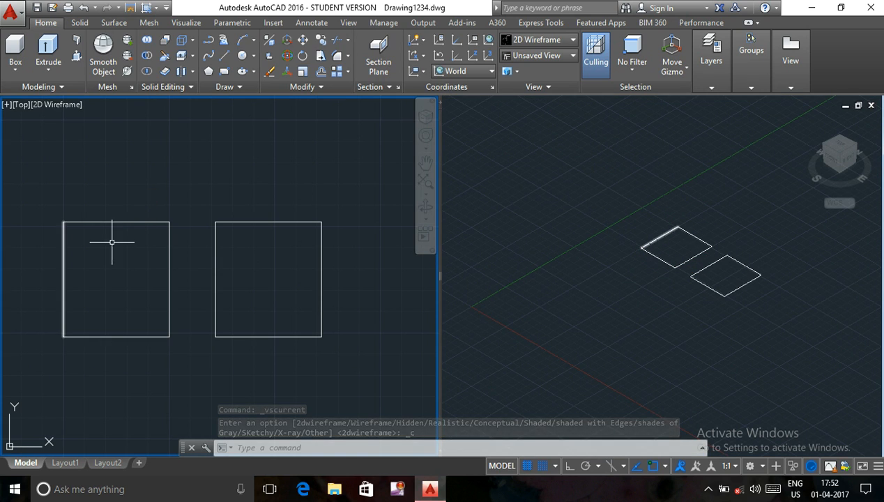
pyautogui.click(108, 292)
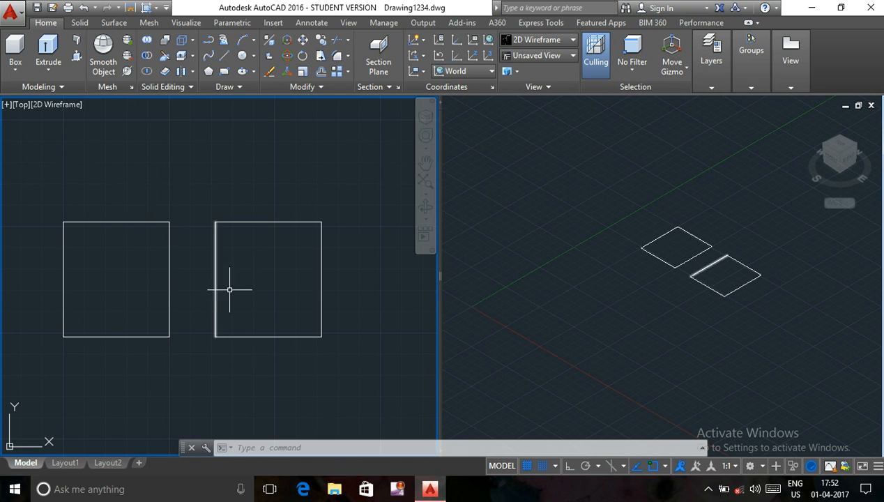
pyautogui.click(235, 209)
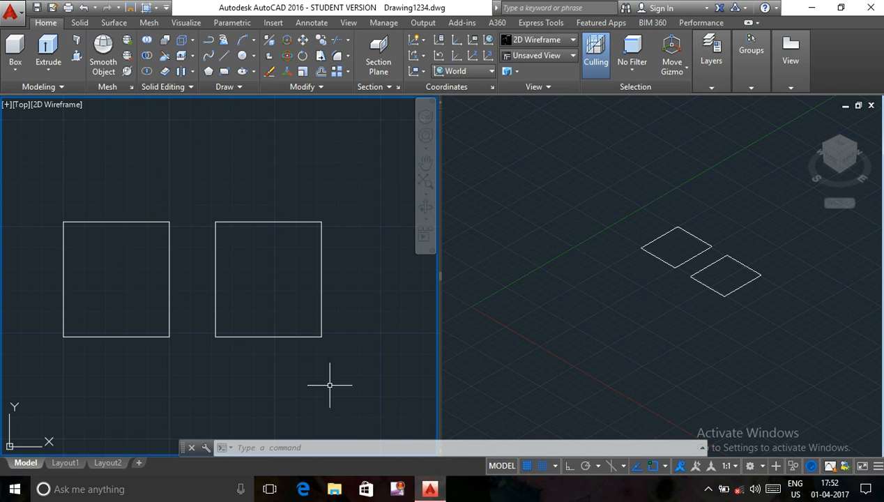
pyautogui.click(329, 449)
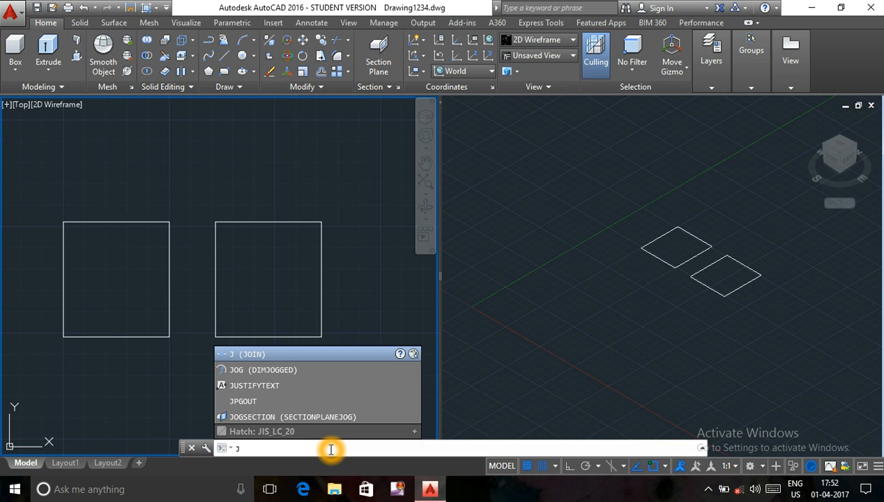
pyautogui.press('Return')
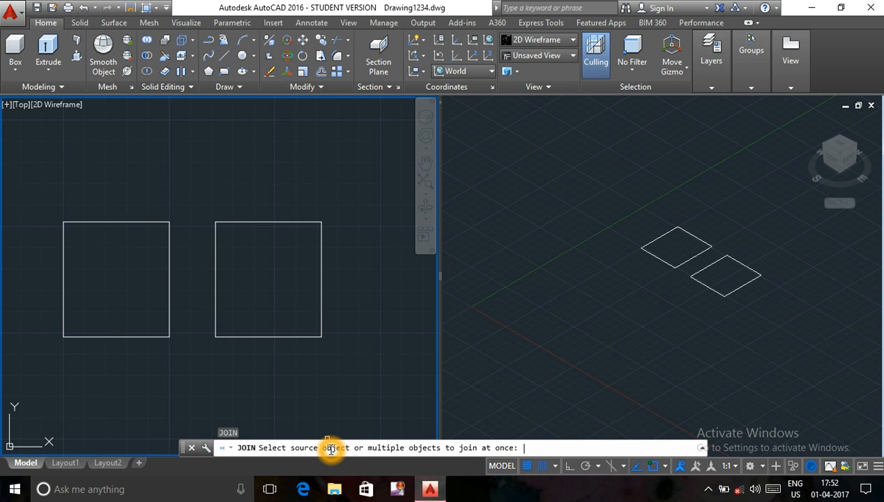
pyautogui.moveTo(202, 194)
pyautogui.mouseDown()
pyautogui.moveTo(198, 309)
pyautogui.moveTo(262, 358)
pyautogui.moveTo(381, 244)
pyautogui.moveTo(342, 204)
pyautogui.mouseUp()
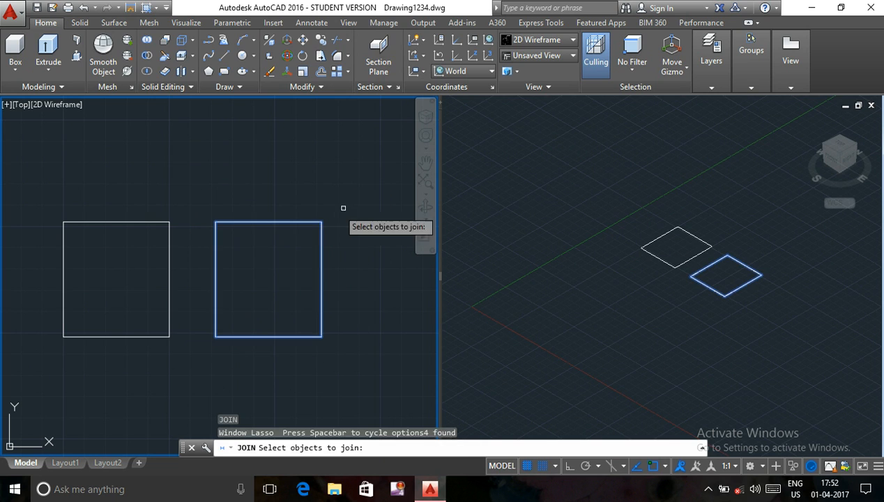
pyautogui.press('Return')
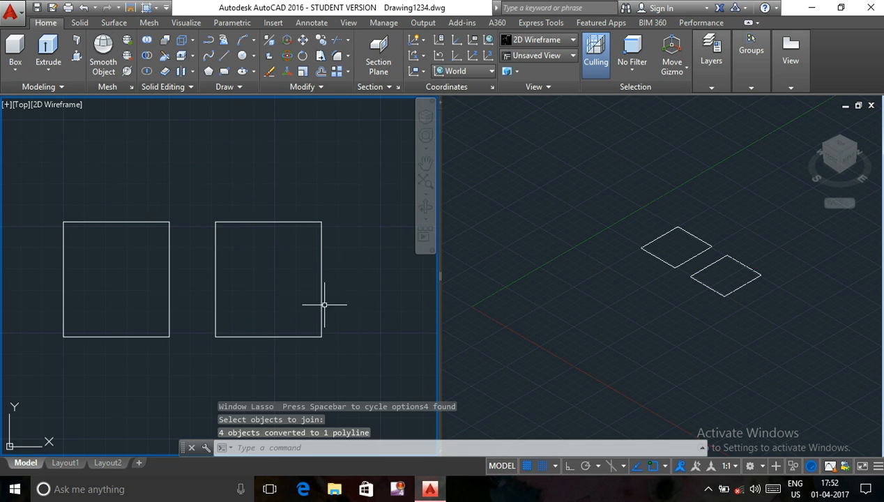
# Step: Select the joined rectangle and the upper line of the unjoined one to compare them, and clear the selection
pyautogui.click(249, 222)
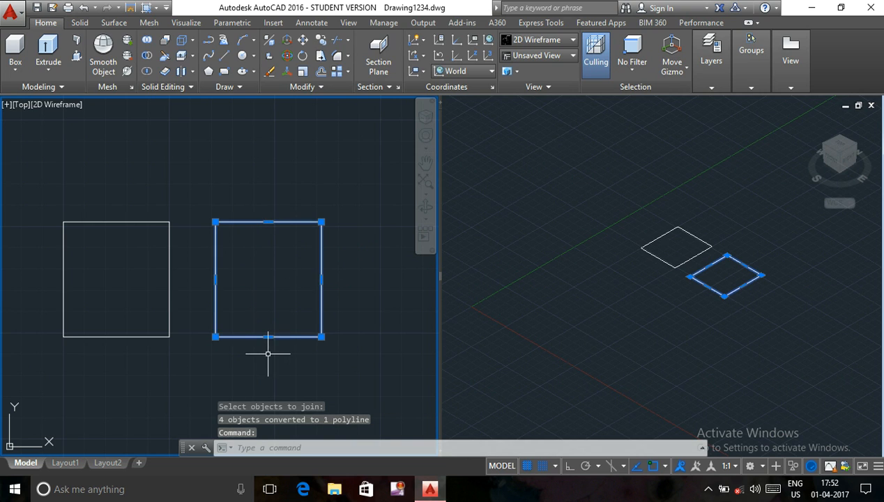
pyautogui.click(213, 285)
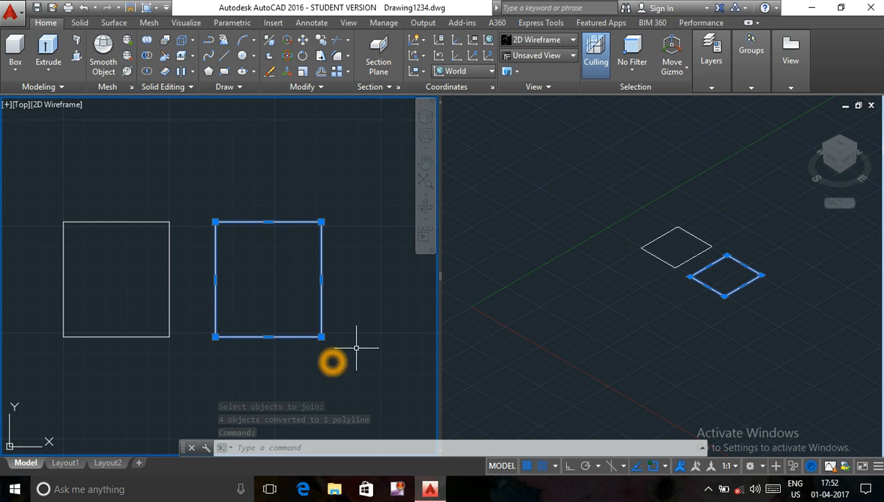
pyautogui.click(114, 213)
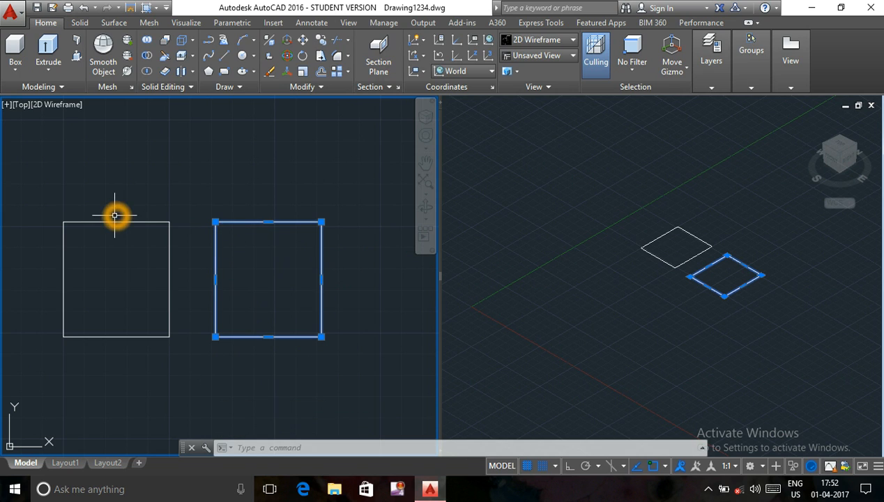
pyautogui.click(114, 221)
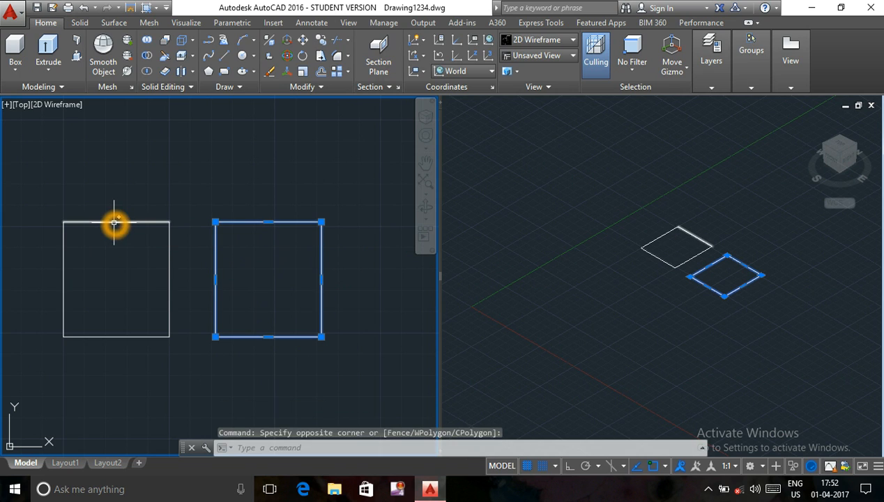
pyautogui.click(114, 212)
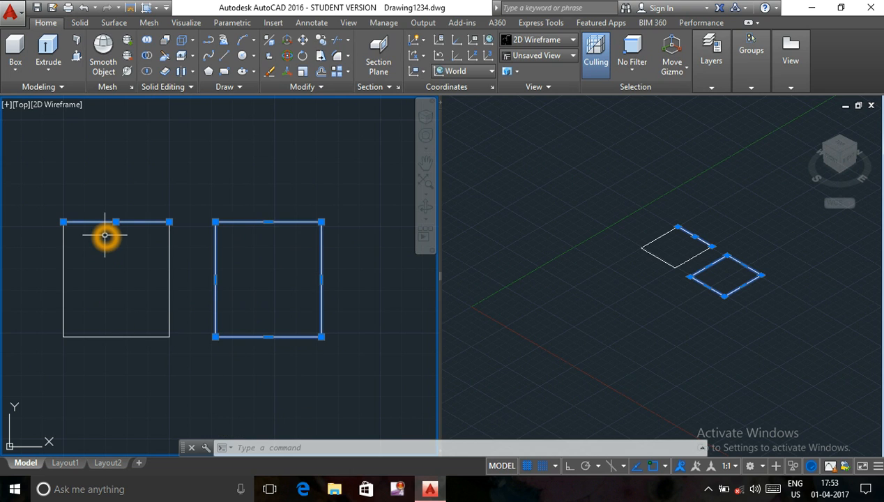
pyautogui.press('Escape')
pyautogui.press('Escape')
pyautogui.press('Escape')
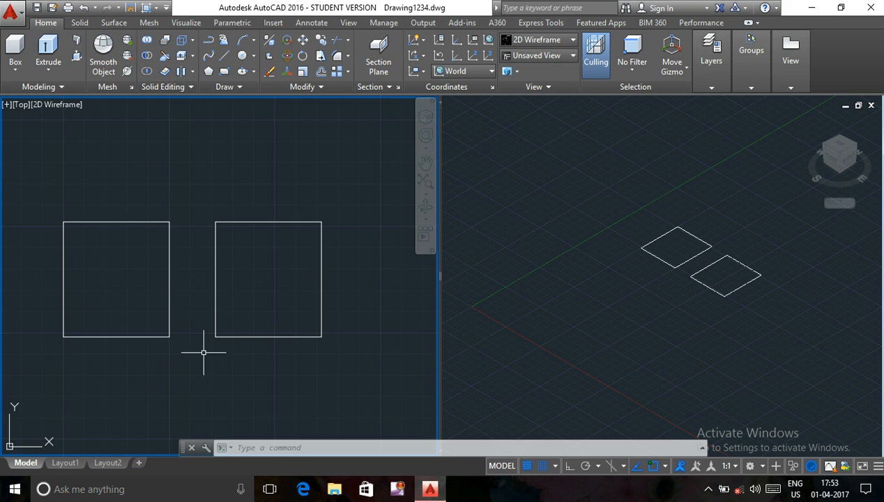
# Step: Extrude the four separate lines of the left-hand rectangle to a height of about 190 units
pyautogui.click(95, 171)
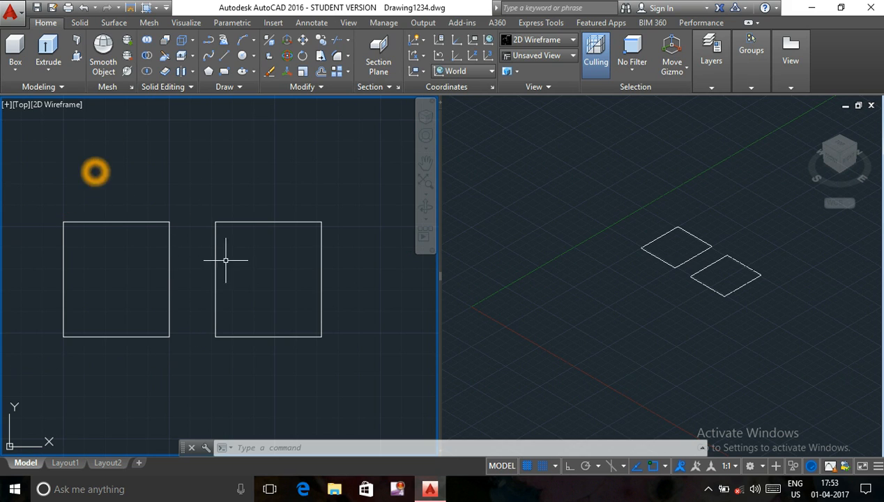
pyautogui.click(320, 446)
pyautogui.click(320, 449)
pyautogui.click(320, 449)
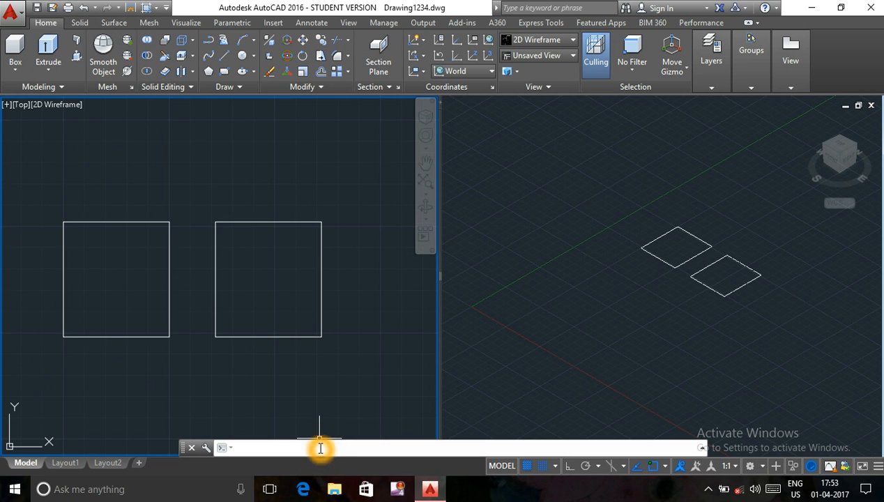
pyautogui.click(51, 46)
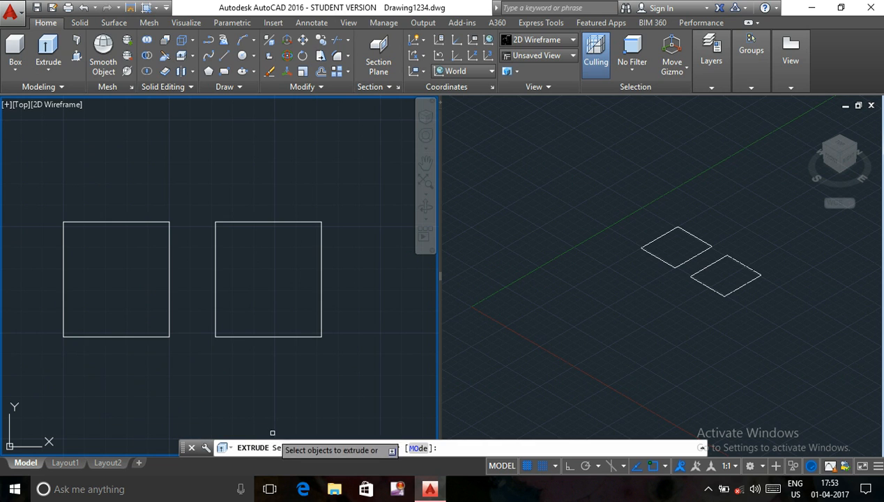
pyautogui.moveTo(56, 175)
pyautogui.mouseDown()
pyautogui.moveTo(35, 271)
pyautogui.moveTo(92, 359)
pyautogui.moveTo(178, 316)
pyautogui.moveTo(174, 203)
pyautogui.mouseUp()
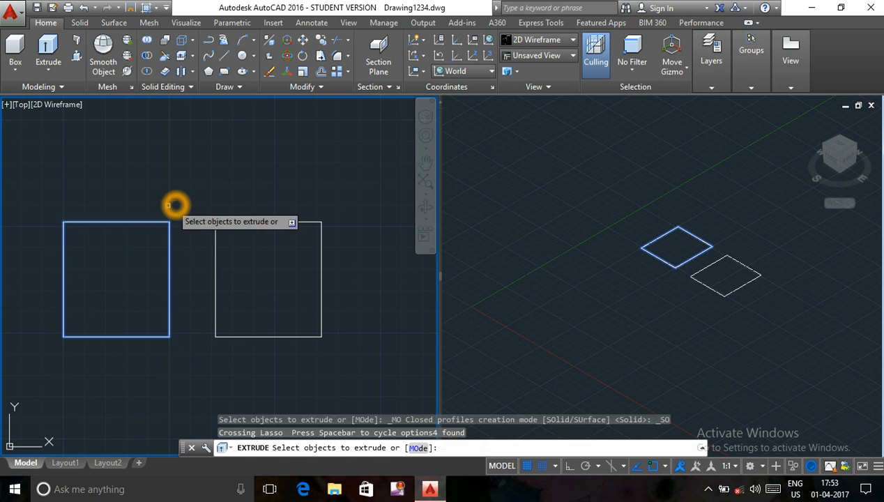
pyautogui.rightClick(121, 285)
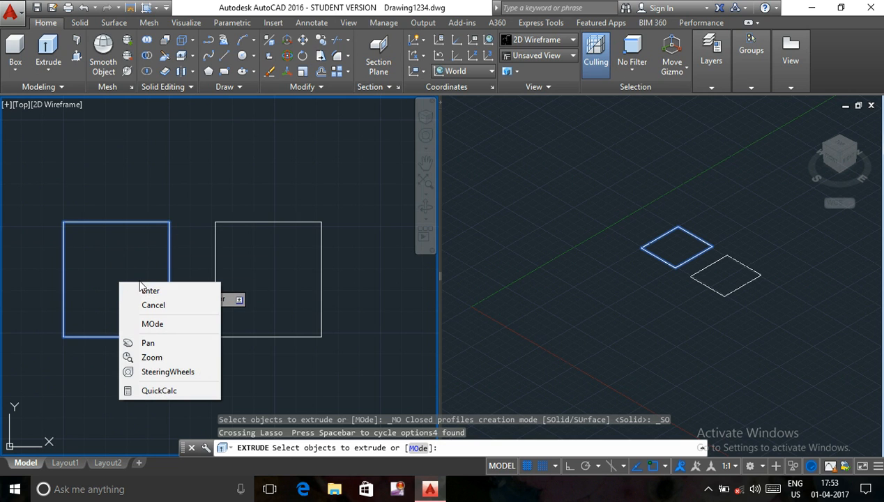
pyautogui.click(149, 290)
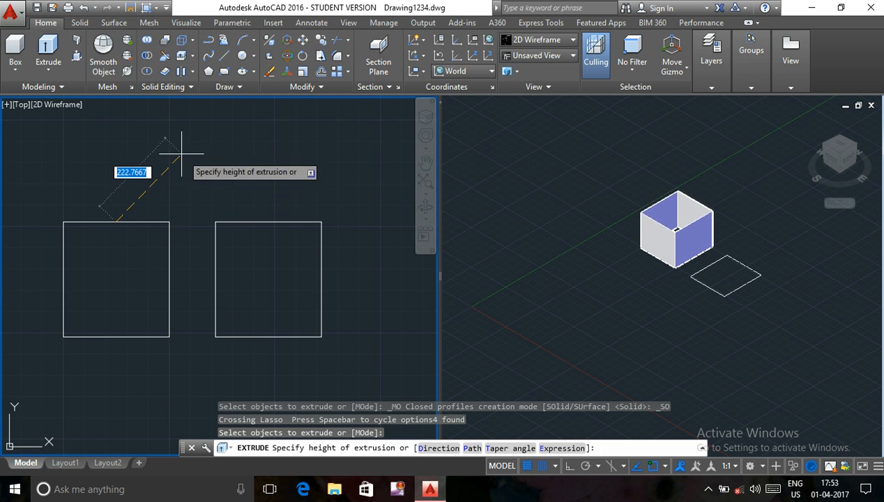
pyautogui.click(117, 141)
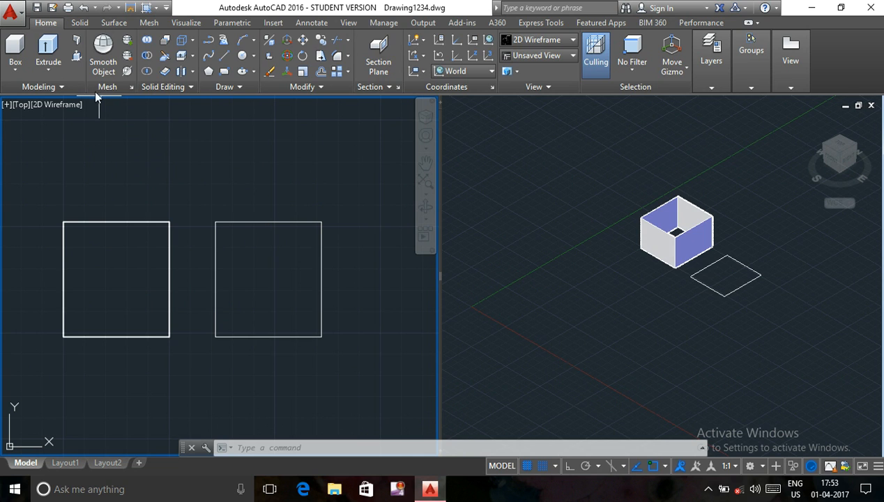
# Step: Extrude the joined right-hand rectangle to a height clearly greater than that of the extruded left-hand rectangle
pyautogui.click(48, 48)
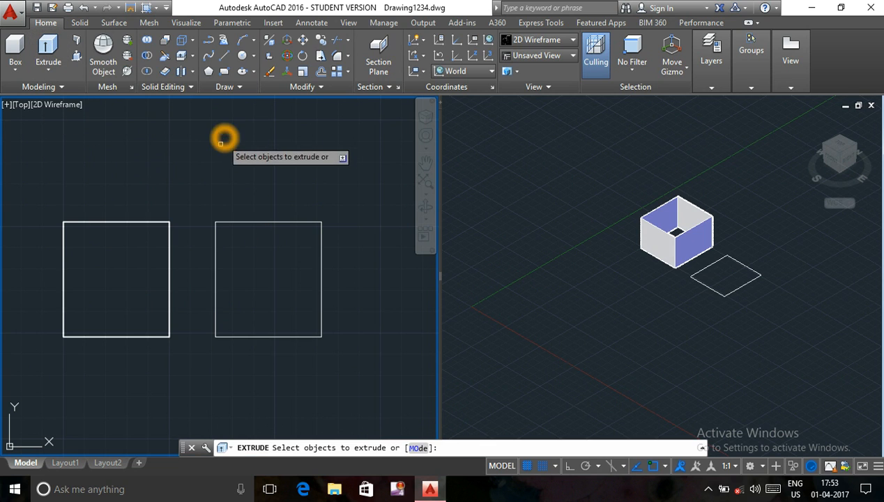
pyautogui.moveTo(211, 199)
pyautogui.mouseDown()
pyautogui.moveTo(199, 251)
pyautogui.moveTo(292, 361)
pyautogui.moveTo(374, 208)
pyautogui.mouseUp()
pyautogui.rightClick(303, 298)
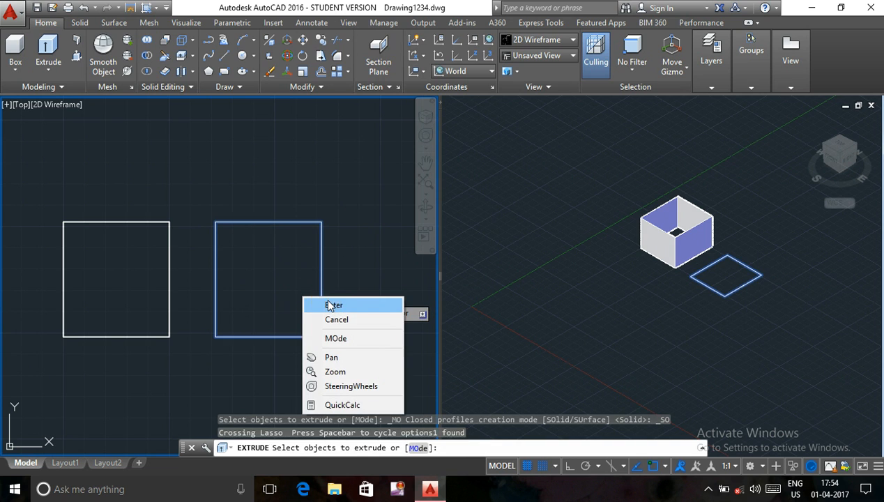
pyautogui.click(332, 305)
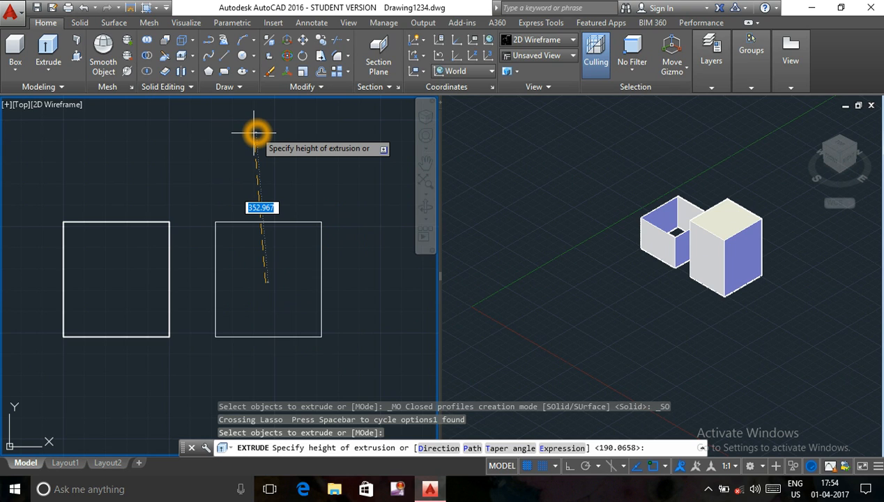
pyautogui.click(266, 113)
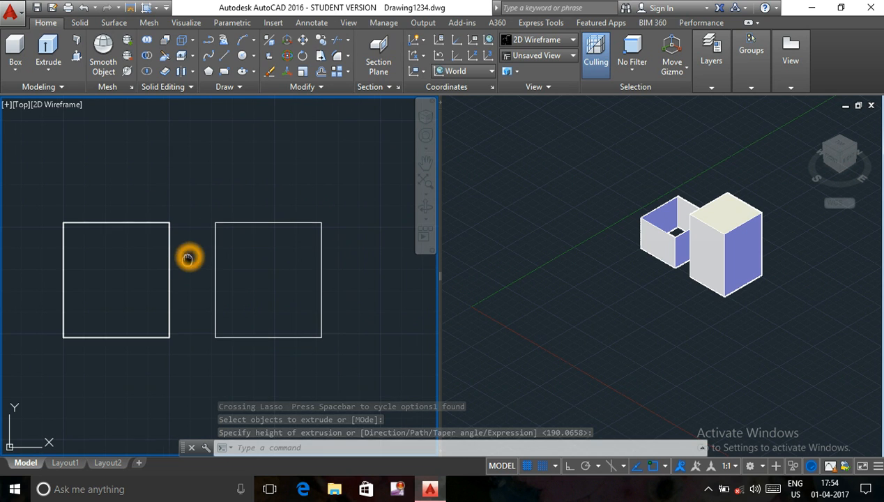
# Step: Draw a five-sided polygon inscribed in a circle, centred above the two rectangles in the Top view
pyautogui.moveTo(189, 257); pyautogui.dragTo(179, 328, button='middle')
pyautogui.click(606, 237)
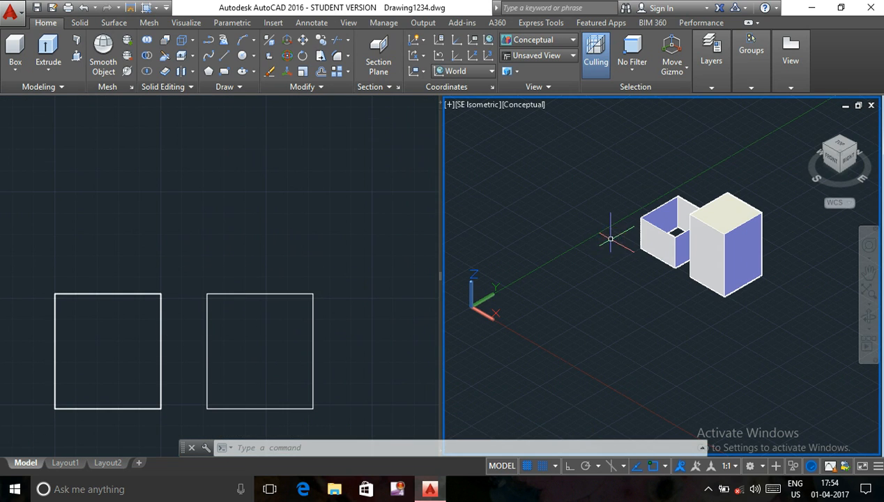
pyautogui.moveTo(606, 238); pyautogui.dragTo(502, 364, button='middle')
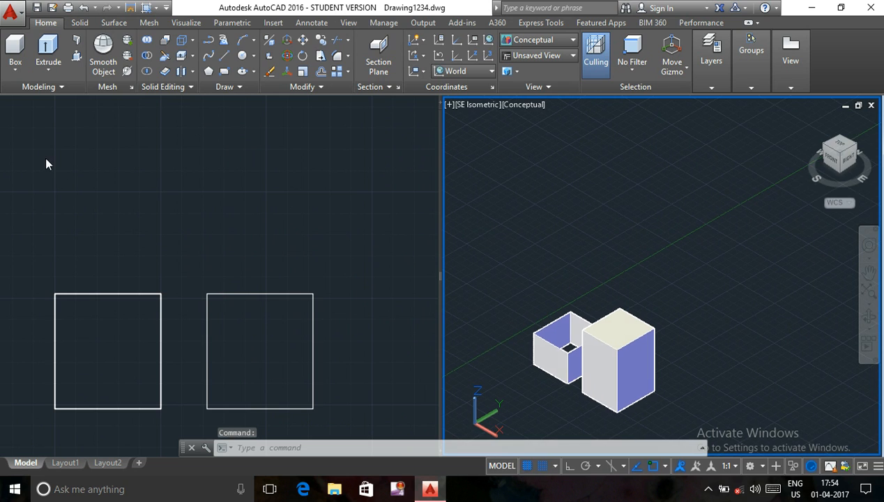
pyautogui.click(131, 135)
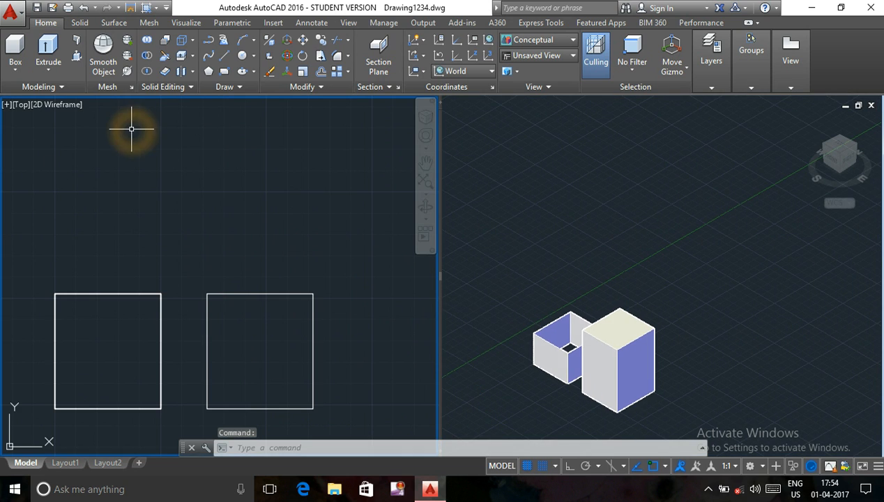
pyautogui.click(221, 62)
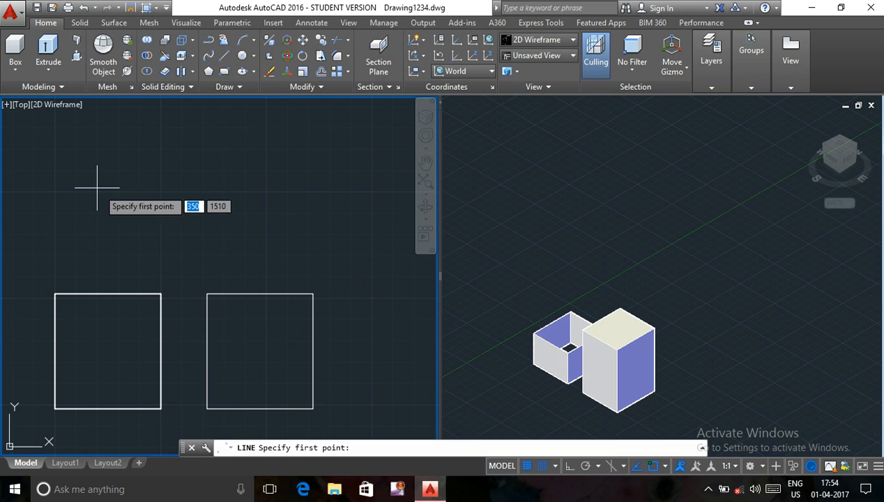
pyautogui.click(68, 148)
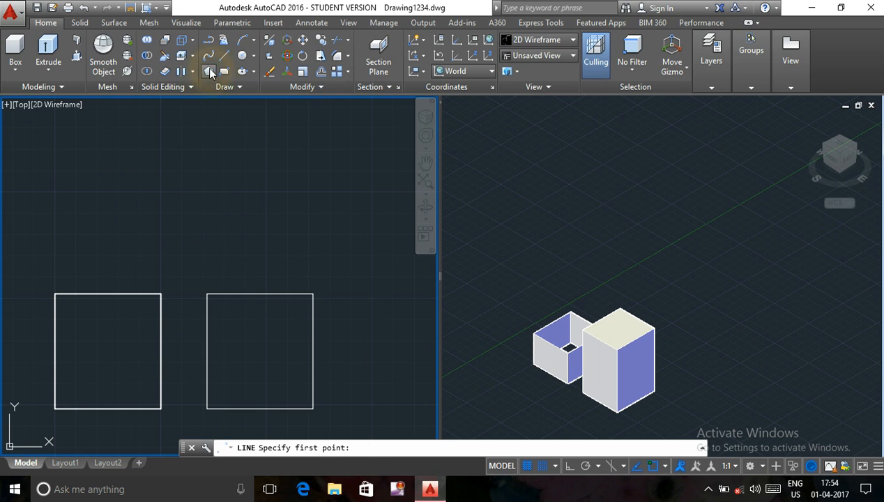
pyautogui.click(179, 185)
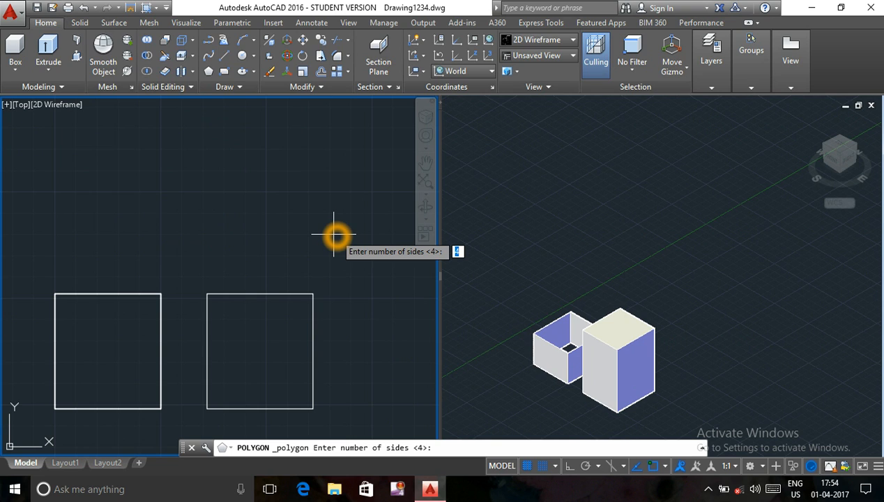
pyautogui.press('Return')
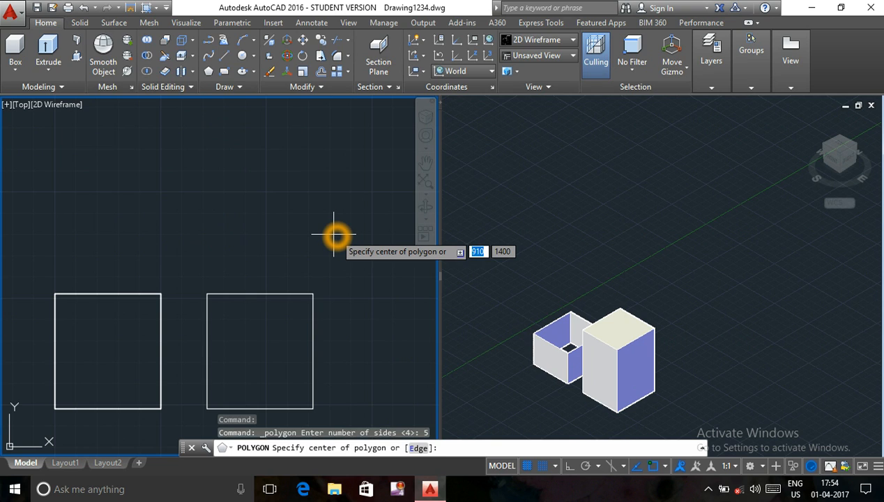
pyautogui.click(177, 175)
pyautogui.click(268, 208)
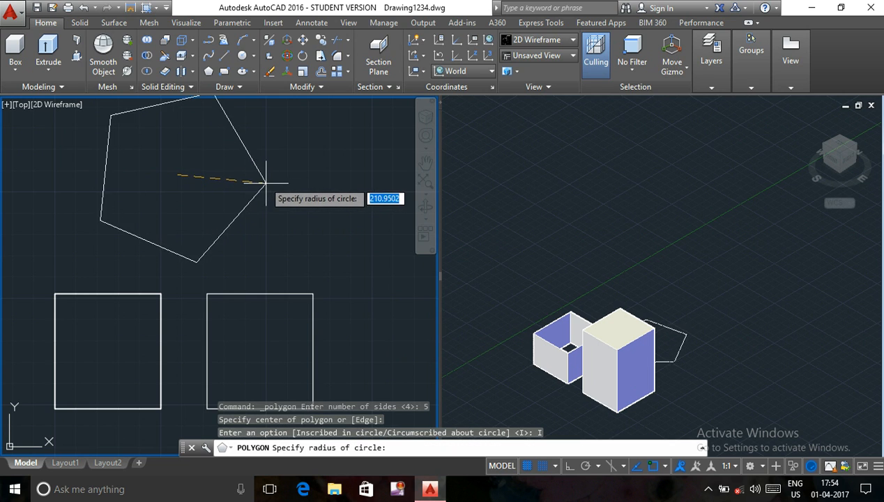
pyautogui.click(262, 175)
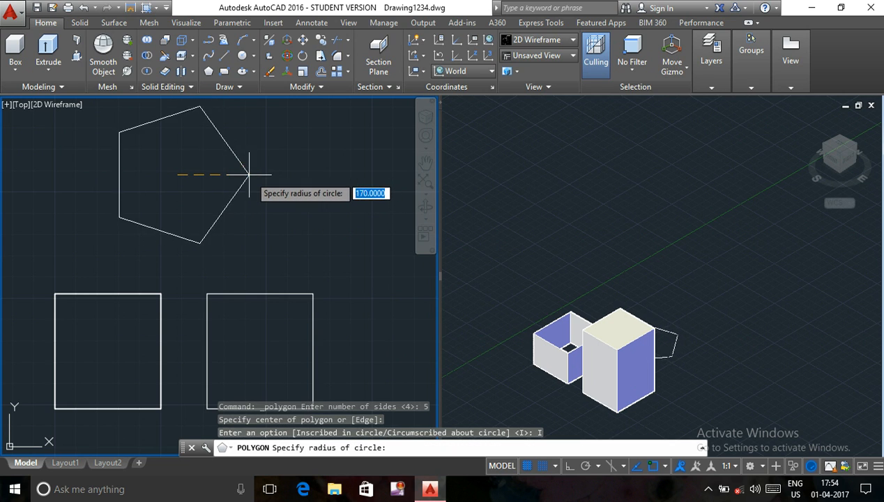
pyautogui.click(241, 175)
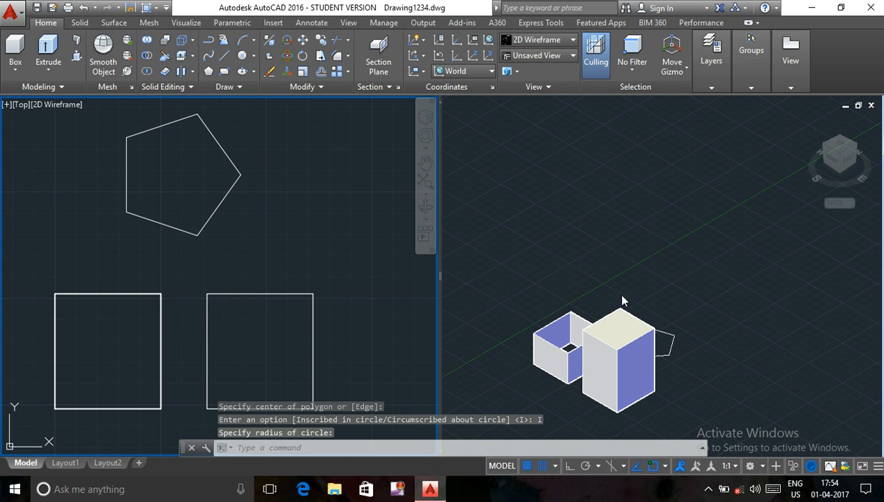
# Step: Extrude the pentagon to a height of about 450 units
pyautogui.click(665, 248)
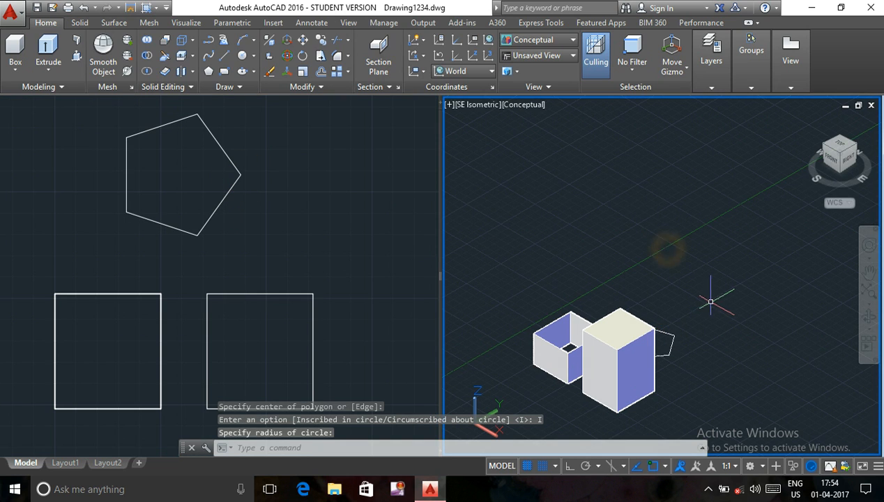
pyautogui.moveTo(707, 307); pyautogui.dragTo(635, 276, button='middle')
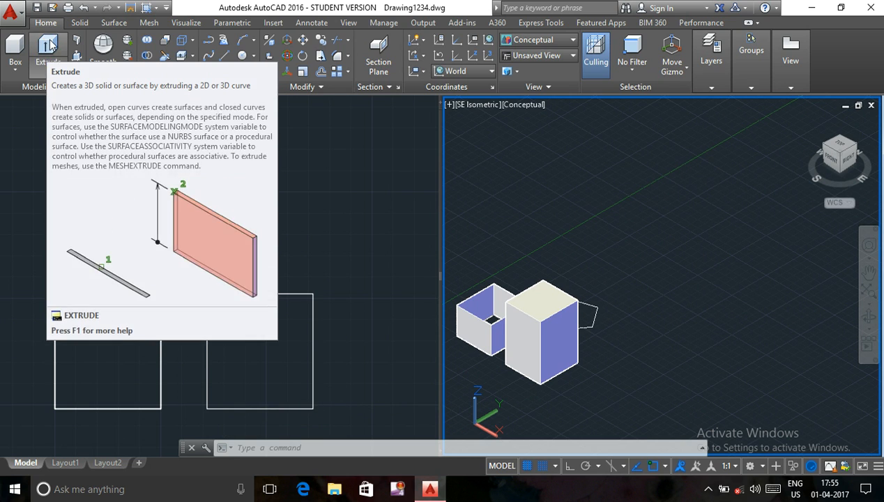
pyautogui.click(36, 61)
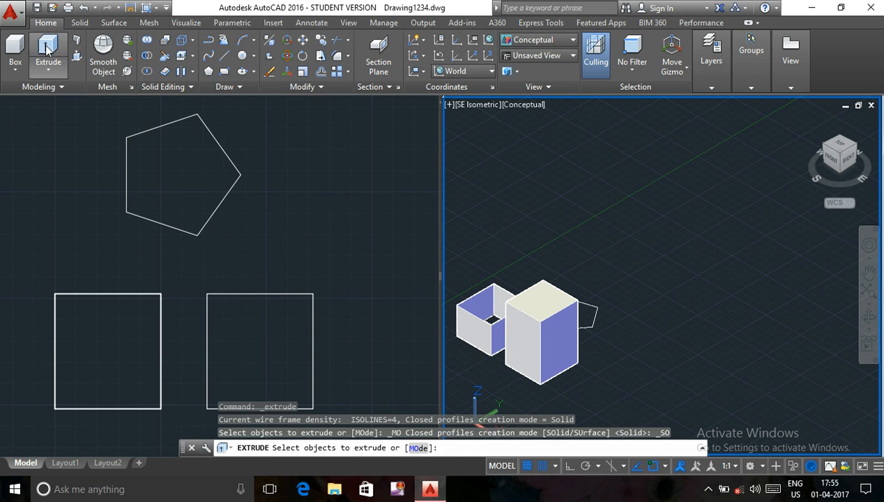
pyautogui.click(63, 131)
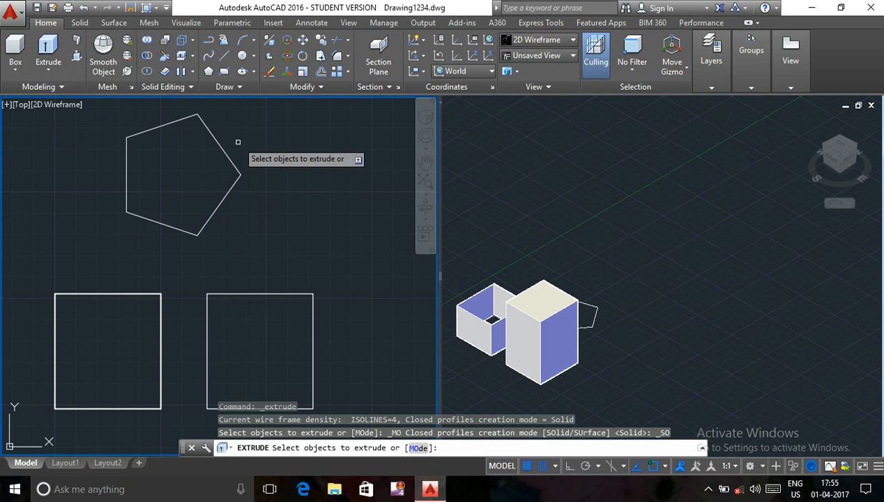
pyautogui.moveTo(238, 131)
pyautogui.mouseDown()
pyautogui.moveTo(197, 115)
pyautogui.moveTo(117, 204)
pyautogui.moveTo(254, 244)
pyautogui.moveTo(256, 221)
pyautogui.mouseUp()
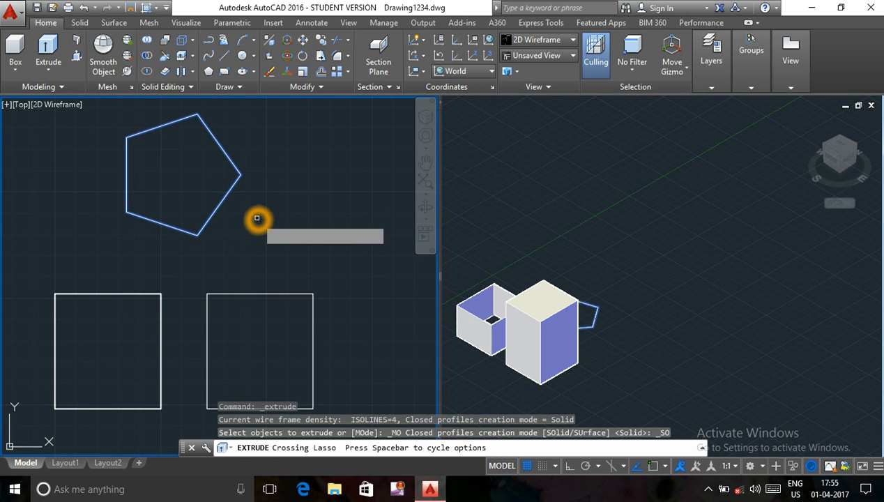
pyautogui.click(128, 172)
pyautogui.click(127, 173)
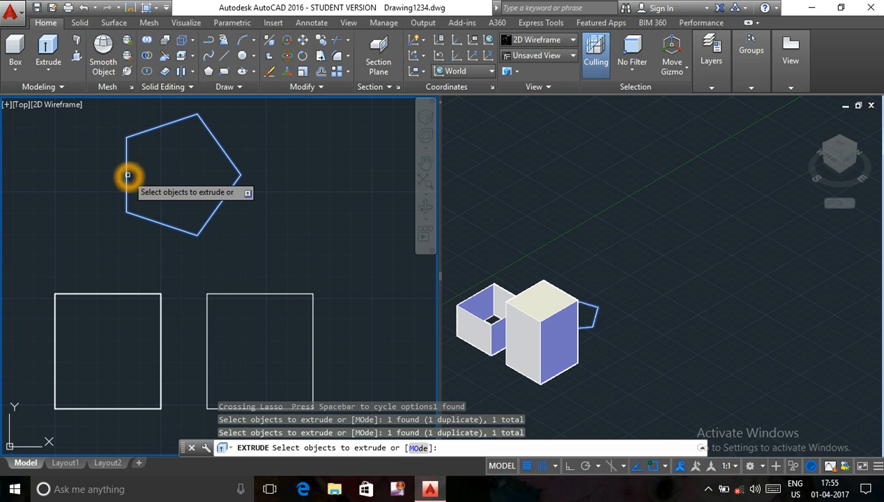
pyautogui.rightClick(166, 162)
pyautogui.click(175, 170)
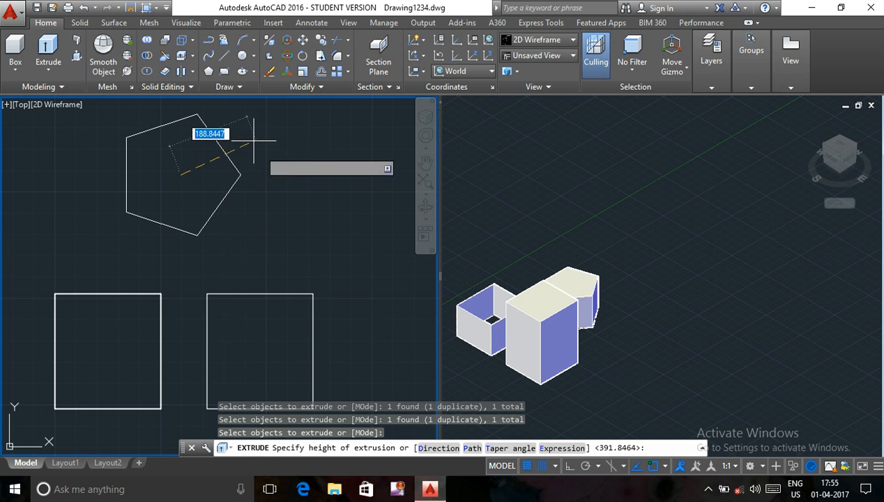
pyautogui.moveTo(196, 216); pyautogui.dragTo(189, 352, button='middle')
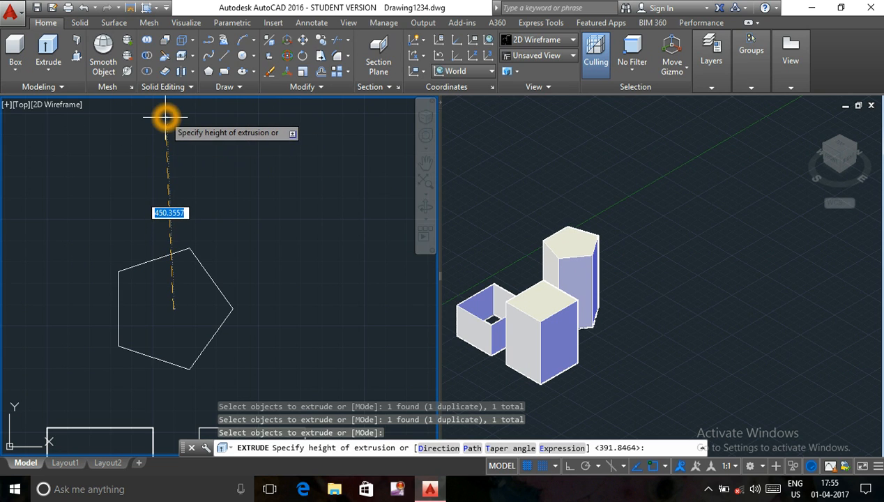
pyautogui.click(171, 118)
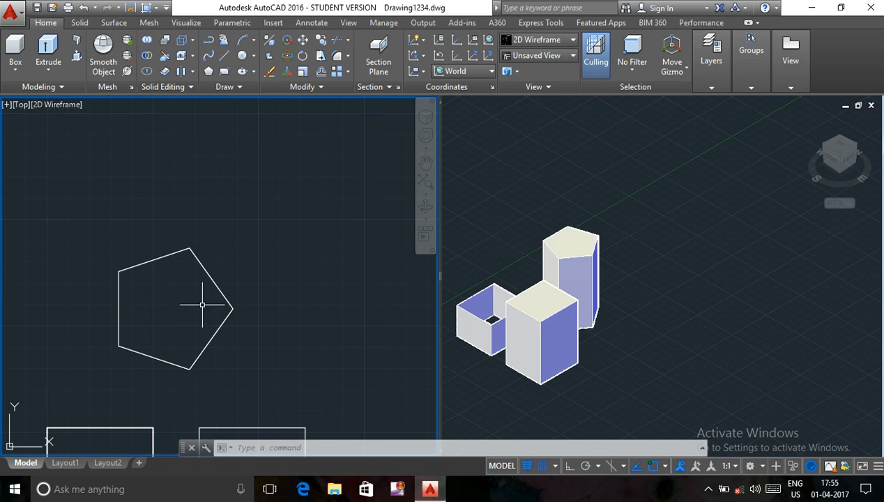
# Step: Draw a closed four-sided outline from separate lines in empty space beyond the pentagon in the Top view, with a 250-unit lower edge
pyautogui.moveTo(278, 203); pyautogui.dragTo(162, 357, button='middle')
pyautogui.click(660, 279)
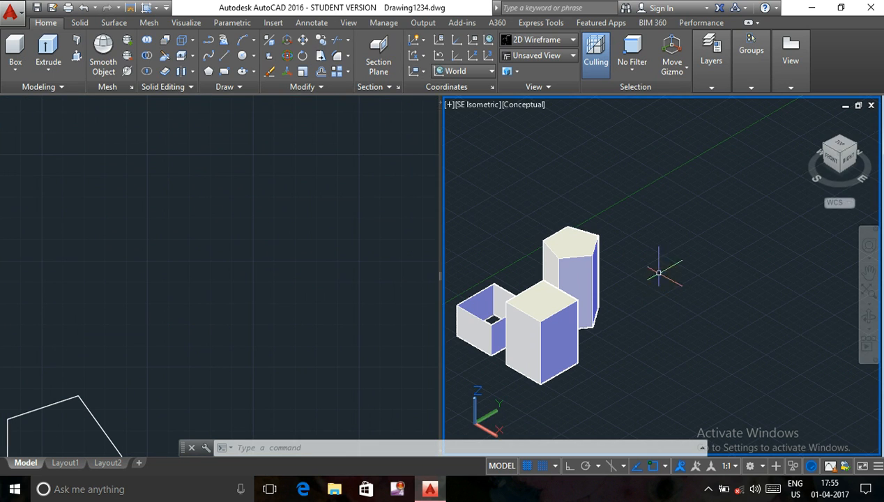
pyautogui.moveTo(712, 282); pyautogui.dragTo(588, 297, button='middle')
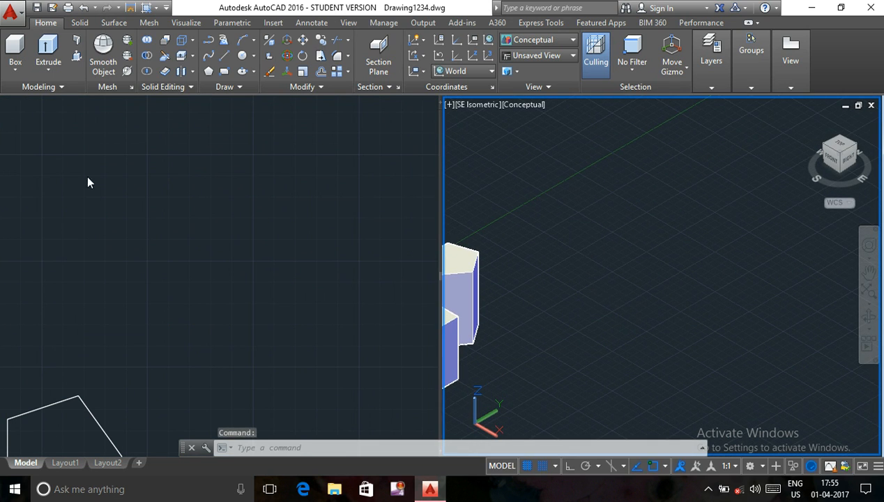
pyautogui.click(222, 56)
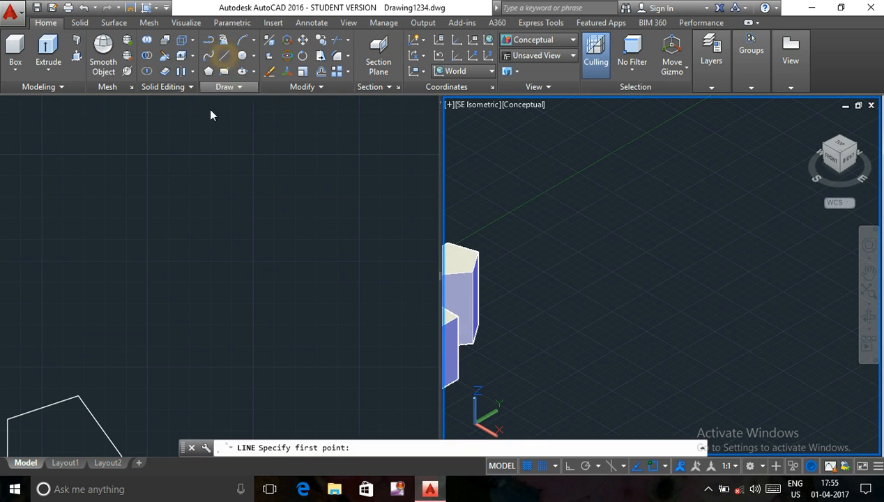
pyautogui.click(134, 193)
pyautogui.click(227, 59)
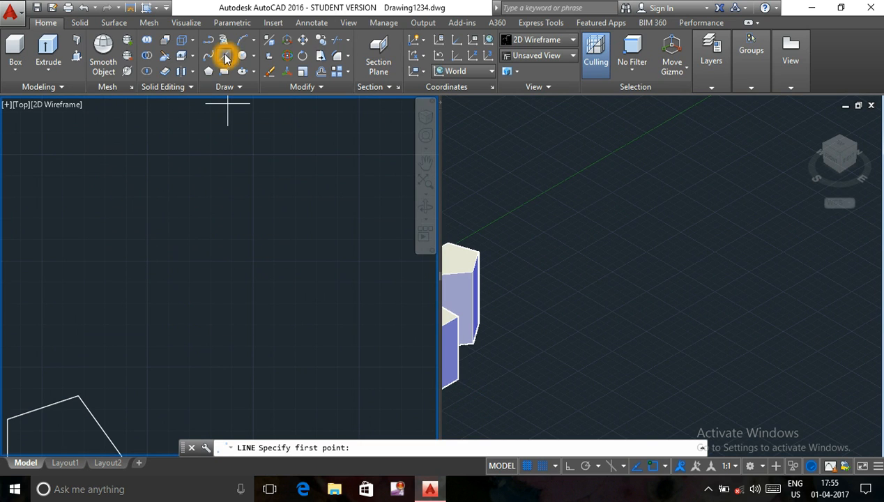
pyautogui.click(144, 187)
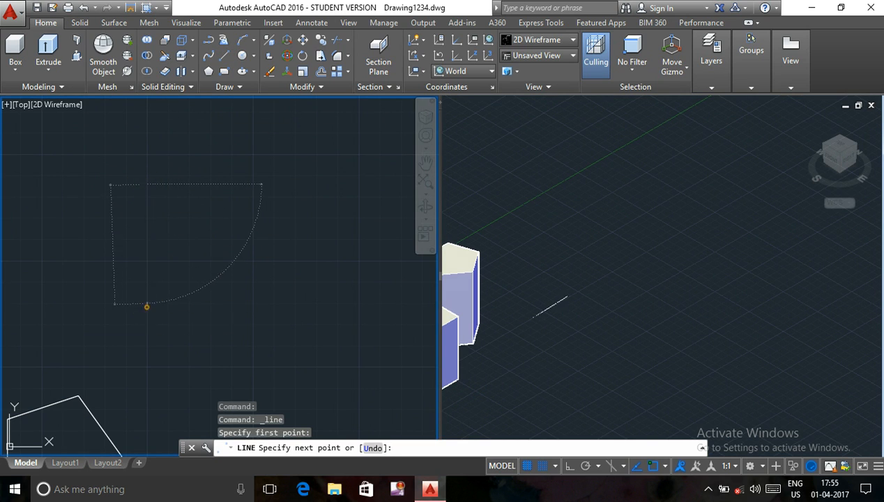
pyautogui.click(147, 304)
pyautogui.click(253, 303)
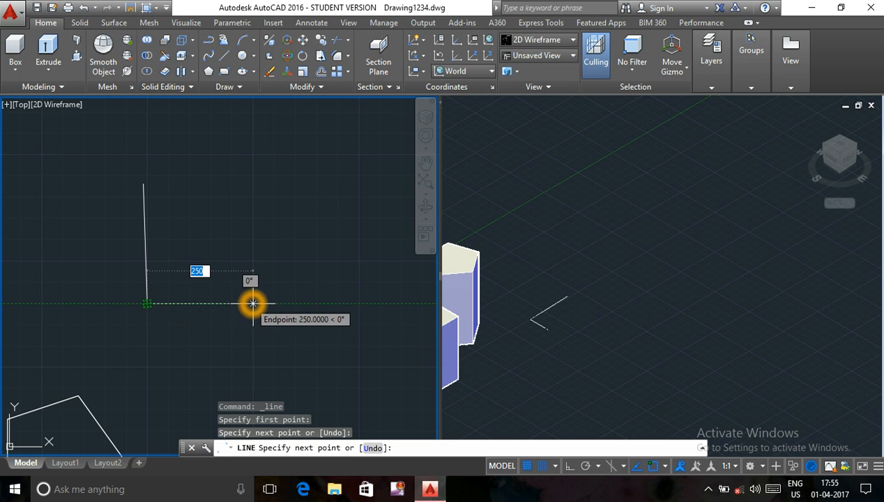
pyautogui.click(253, 172)
pyautogui.click(143, 184)
pyautogui.rightClick(143, 184)
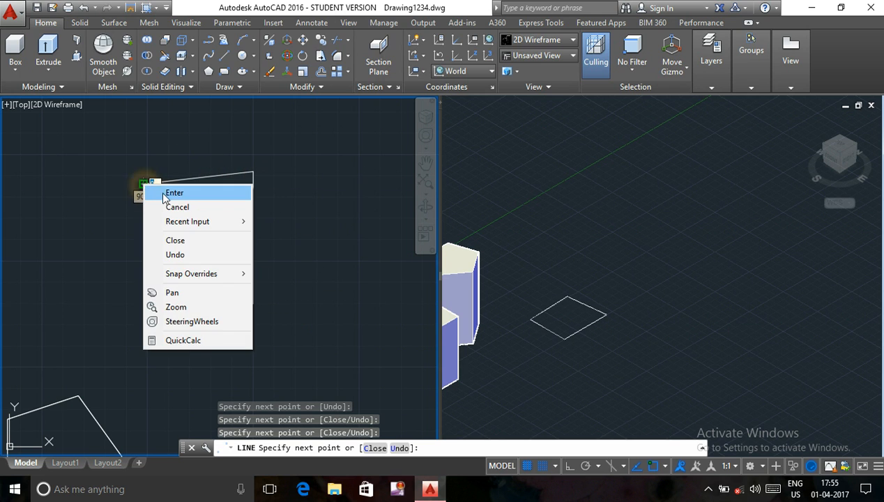
pyautogui.click(166, 196)
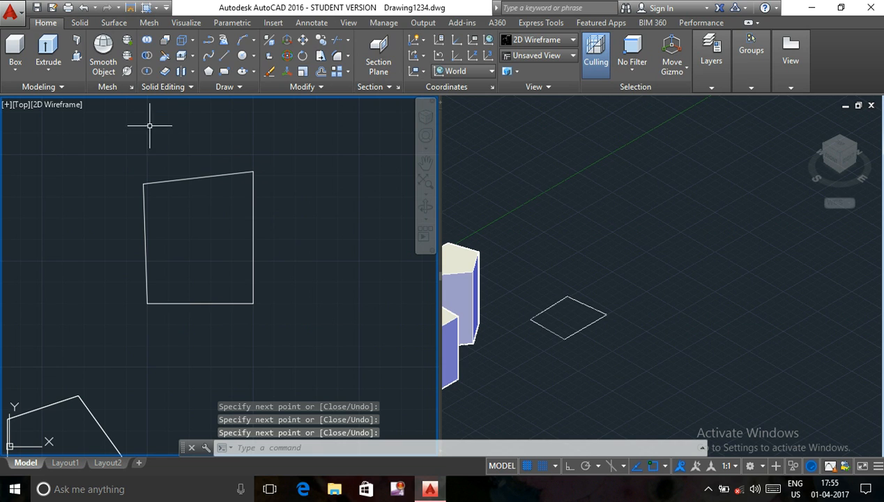
# Step: Extrude the four lines of the new outline with the creation mode set to Surface, to a height of about 450 units
pyautogui.click(48, 47)
pyautogui.moveTo(258, 144)
pyautogui.mouseDown()
pyautogui.moveTo(104, 154)
pyautogui.moveTo(300, 340)
pyautogui.moveTo(347, 321)
pyautogui.mouseUp()
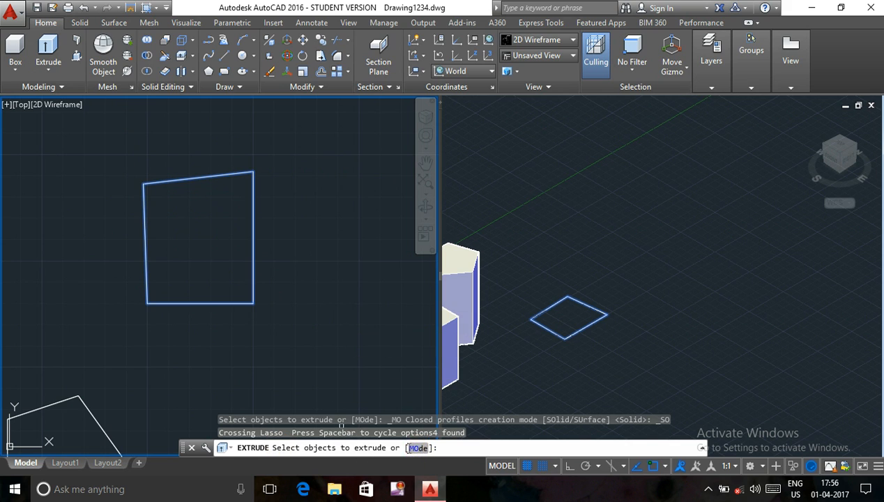
pyautogui.click(415, 448)
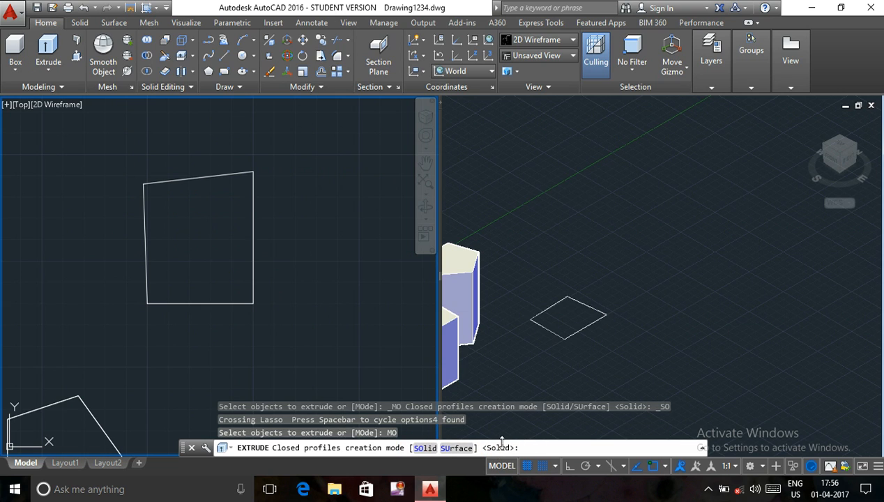
pyautogui.click(460, 449)
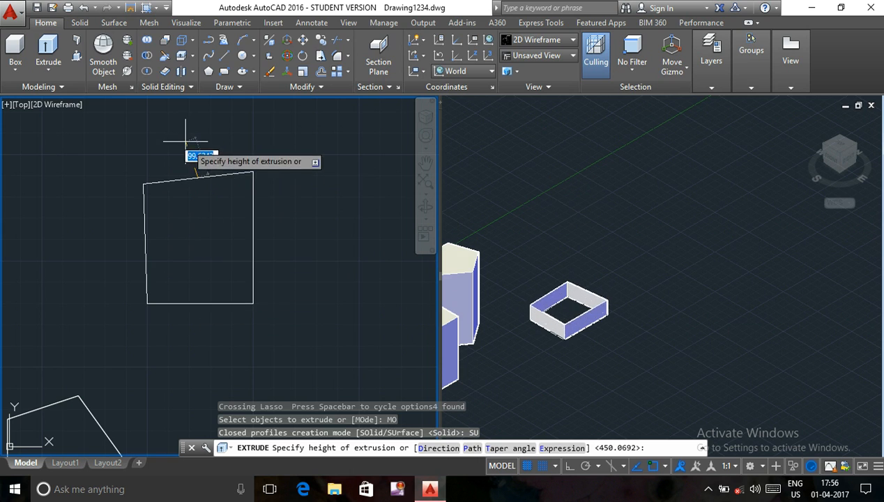
pyautogui.click(198, 364)
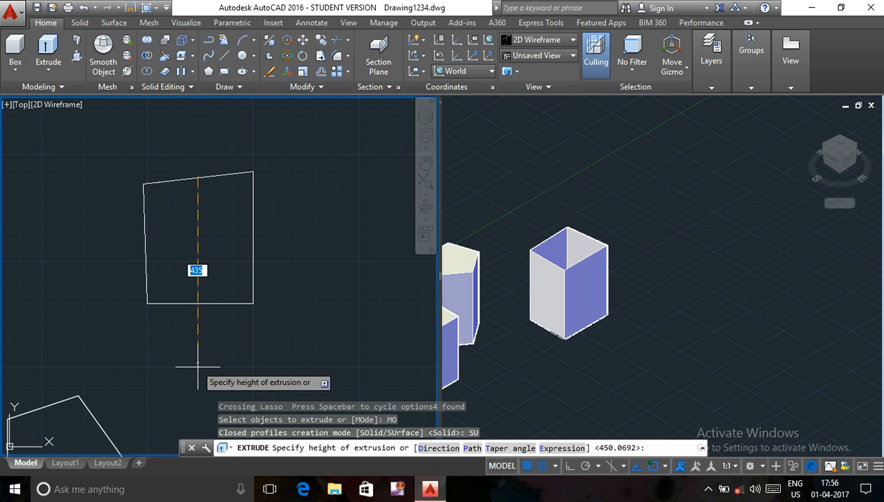
pyautogui.click(197, 368)
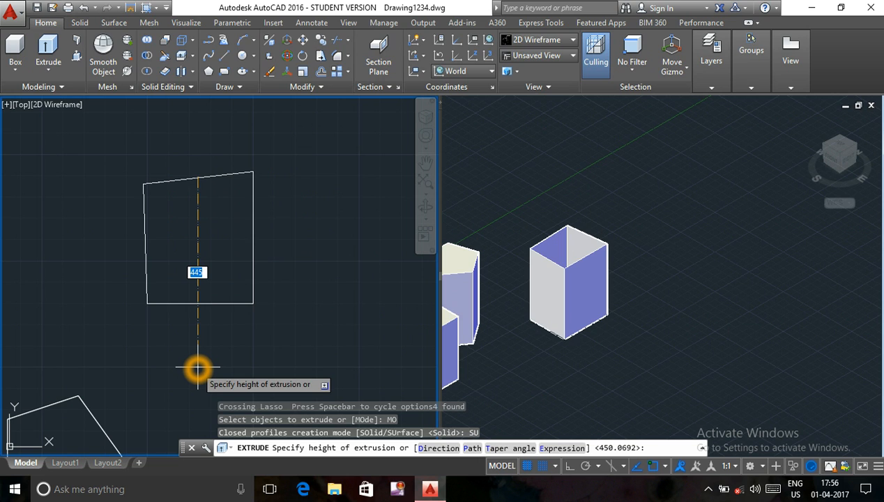
pyautogui.rightClick(198, 367)
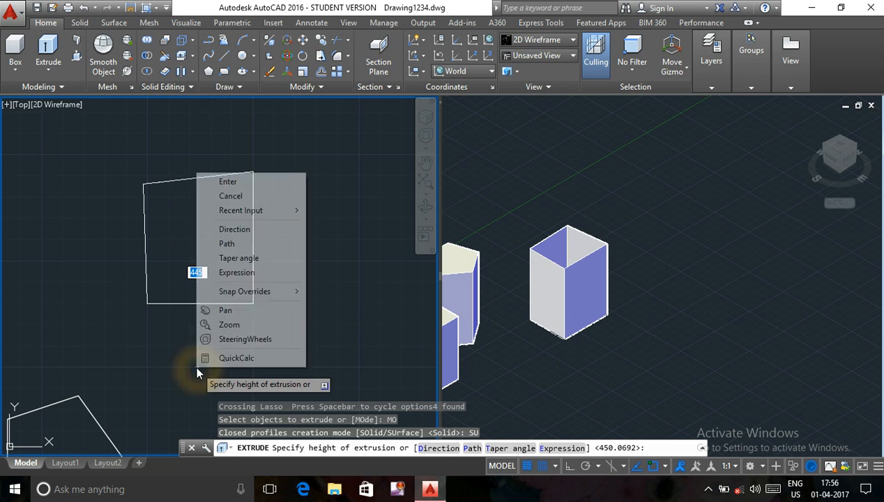
pyautogui.click(230, 184)
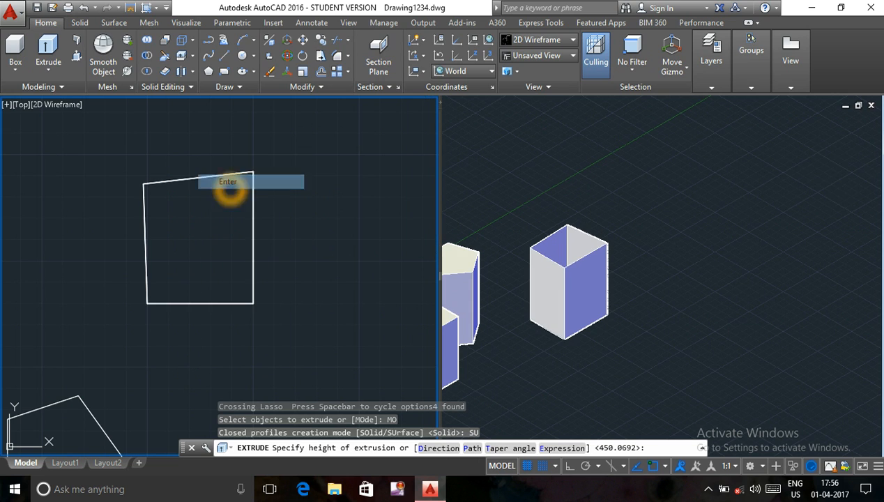
# Step: Orbit the 3D view to look at all four extrusions from above and inspect the object type of the first hollow box
pyautogui.click(612, 279)
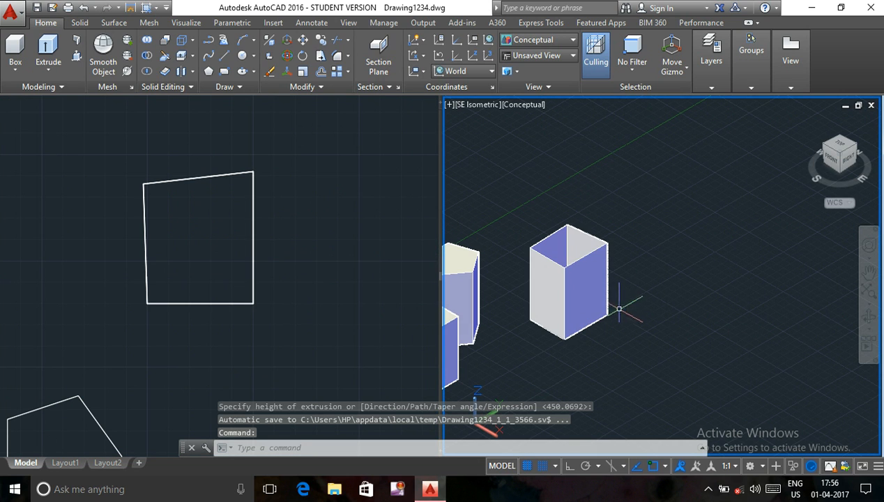
pyautogui.moveTo(618, 307); pyautogui.dragTo(799, 293, button='middle')
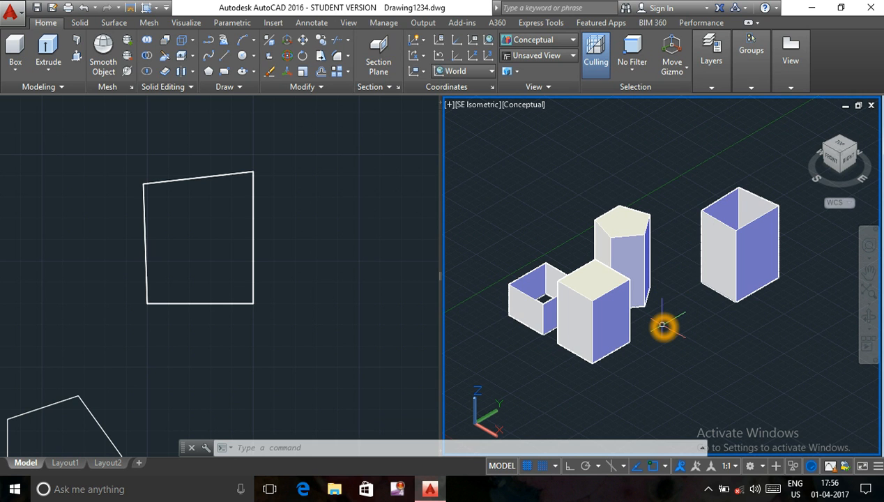
pyautogui.keyDown('shift'); pyautogui.moveTo(664, 326); pyautogui.dragTo(602, 223, button='middle'); pyautogui.keyUp('shift')
pyautogui.moveTo(645, 196); pyautogui.dragTo(611, 405)
pyautogui.press('Escape')
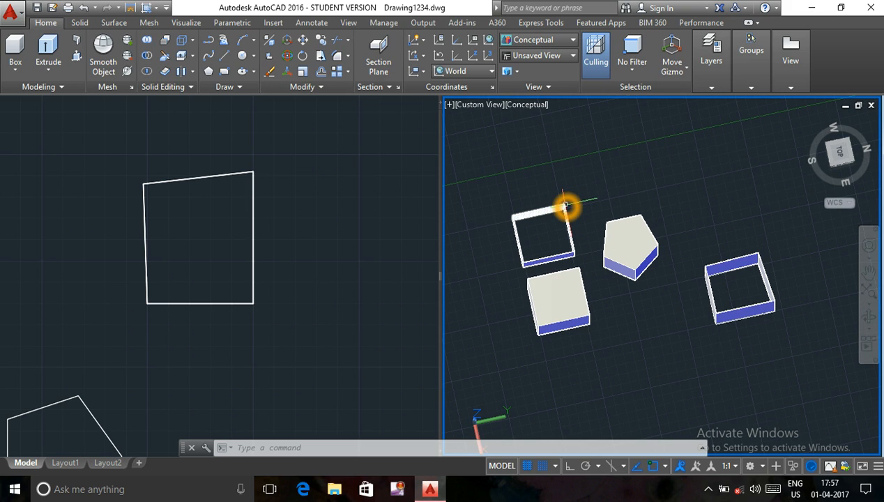
pyautogui.moveTo(566, 205)
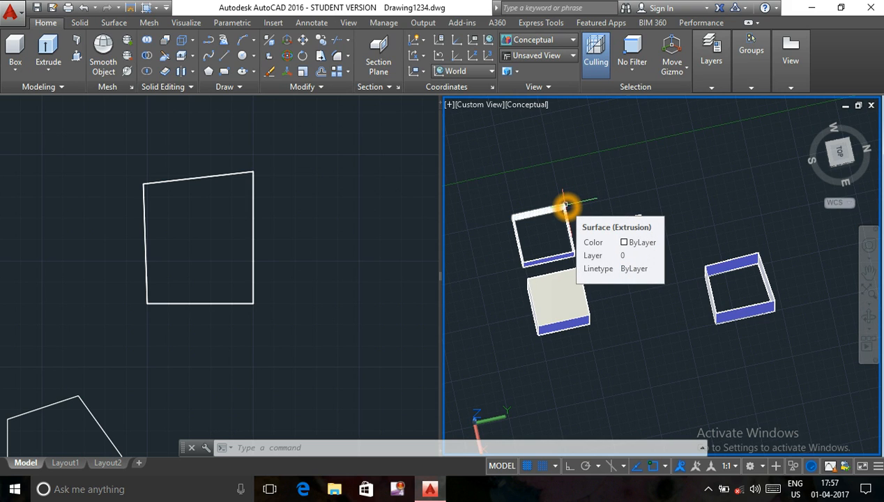